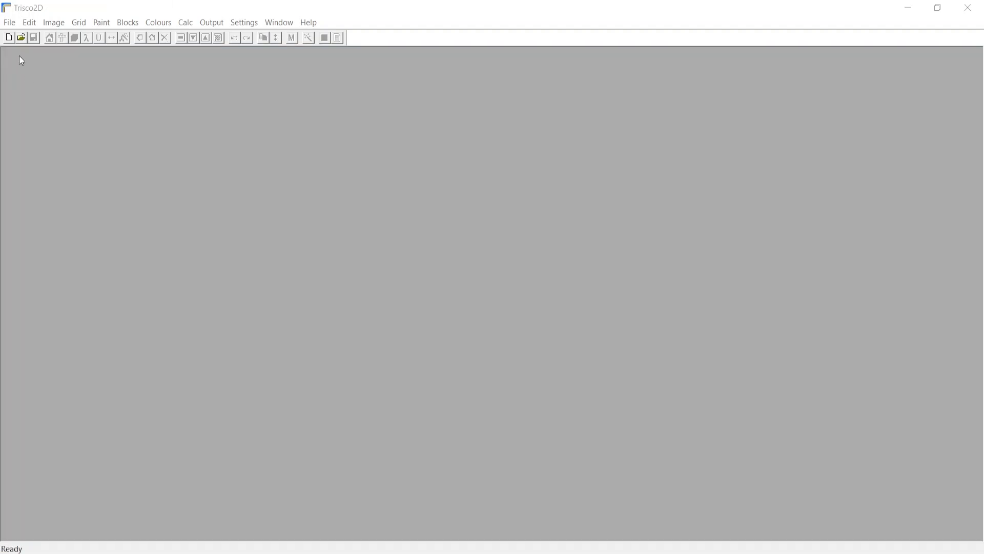
Step: Create a new project and set its grid unit to 0.001 m, transforming the existing grid widths
left_click(9, 38)
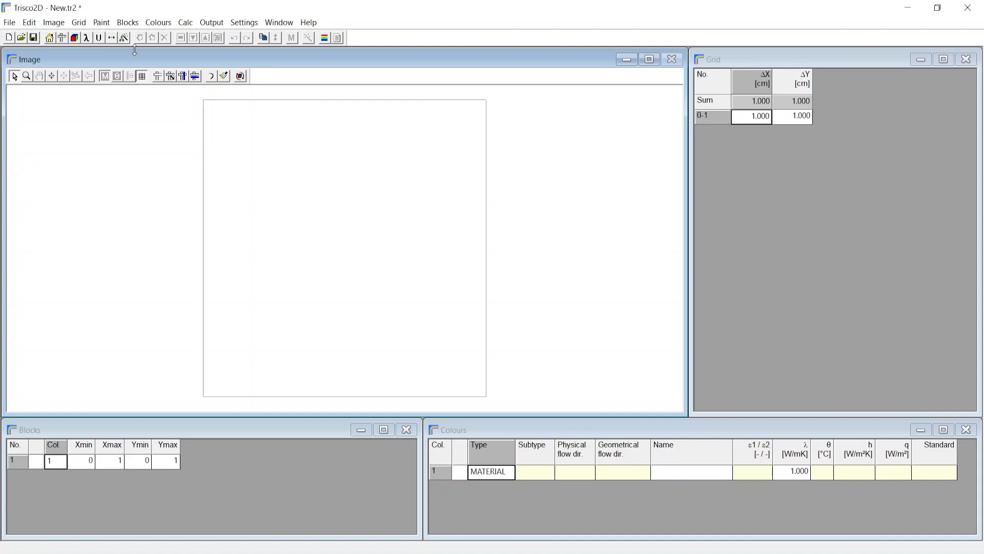
left_click(80, 23)
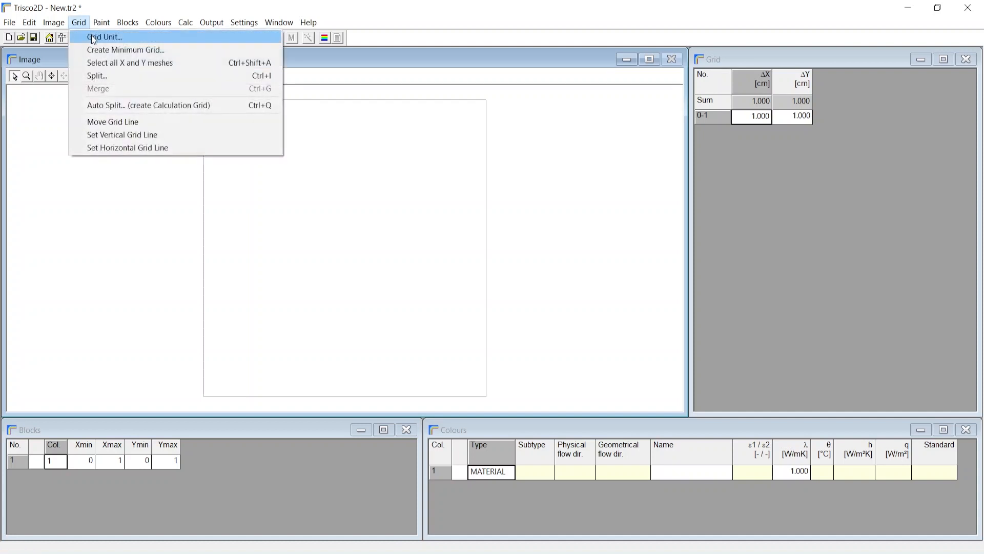
left_click(93, 37)
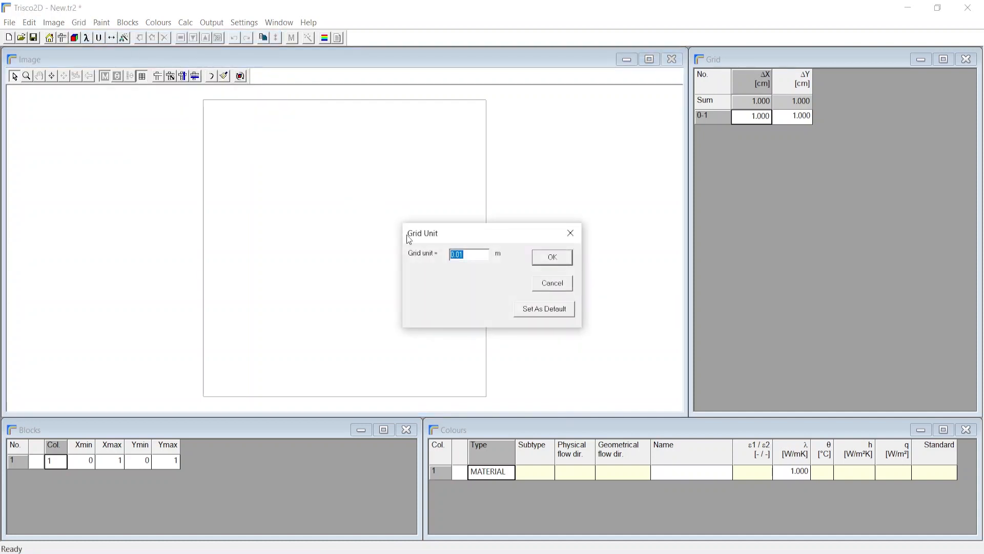
type("0.001")
left_click(540, 263)
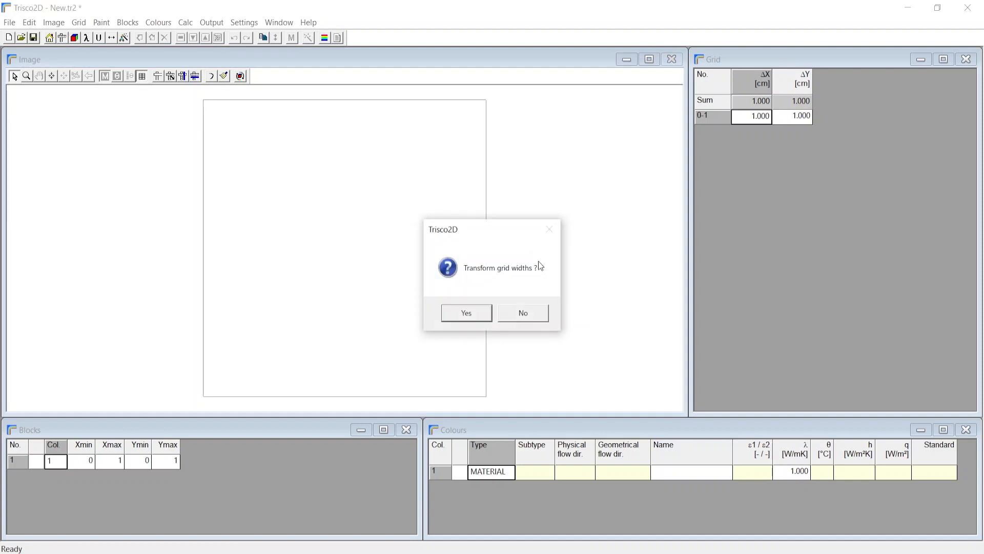
left_click(467, 314)
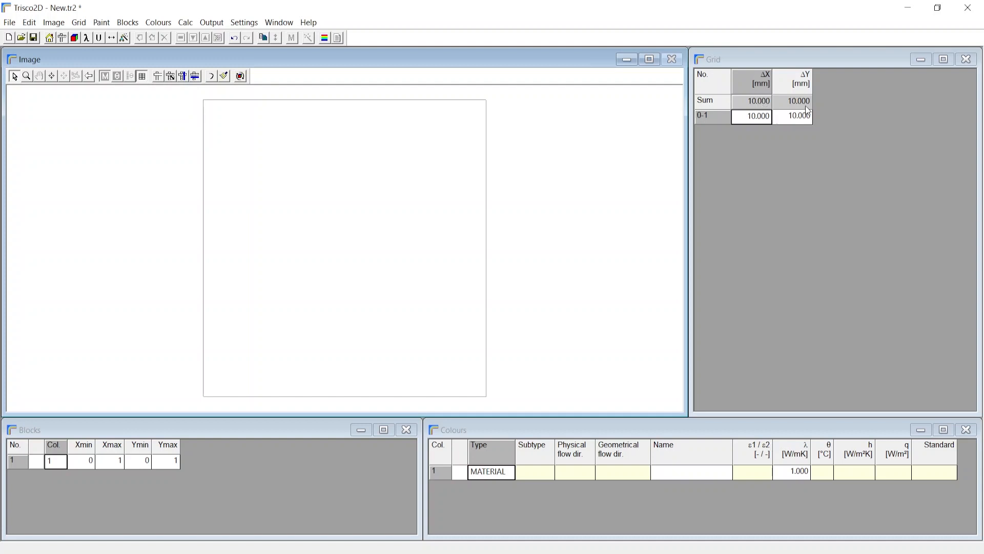
Step: Check the dimensioned drawing 1.png, then add two X meshes and three Y meshes after the first grid row
key("alt+Tab")
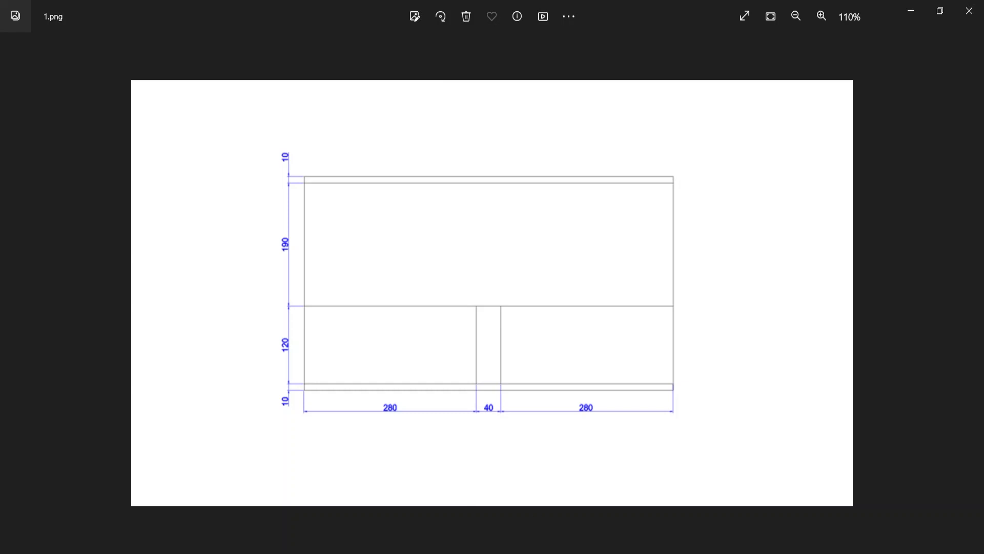
key("alt+Tab")
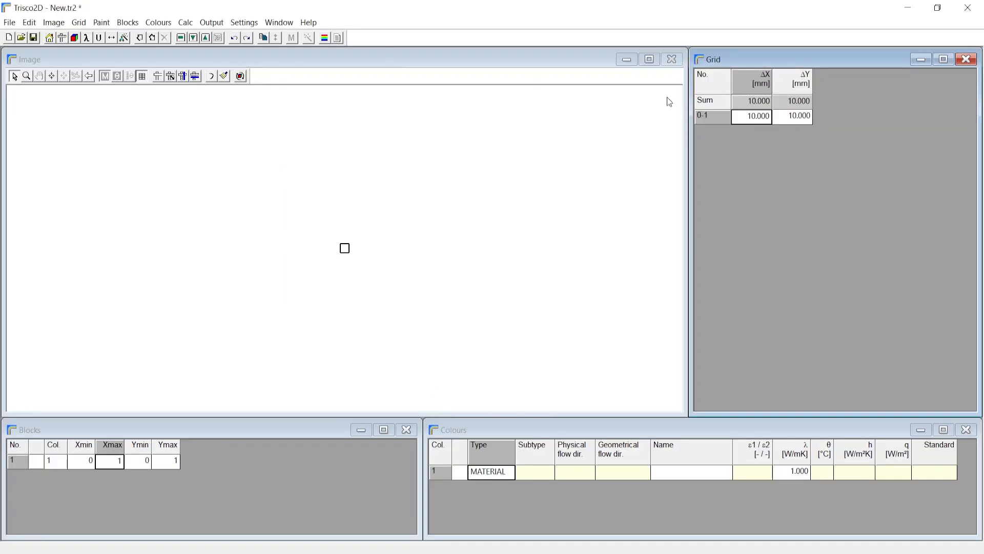
left_click(152, 38)
left_click(152, 38)
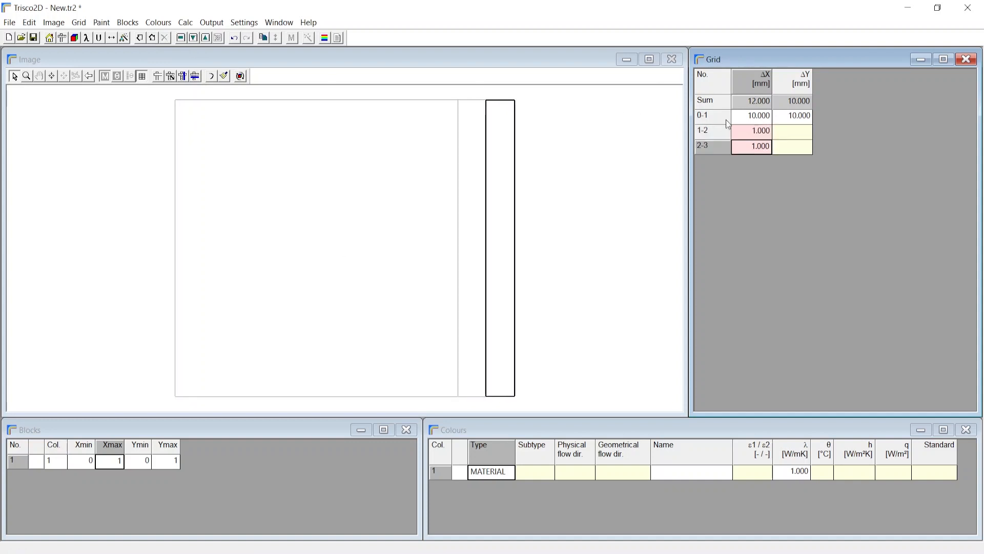
left_click(796, 116)
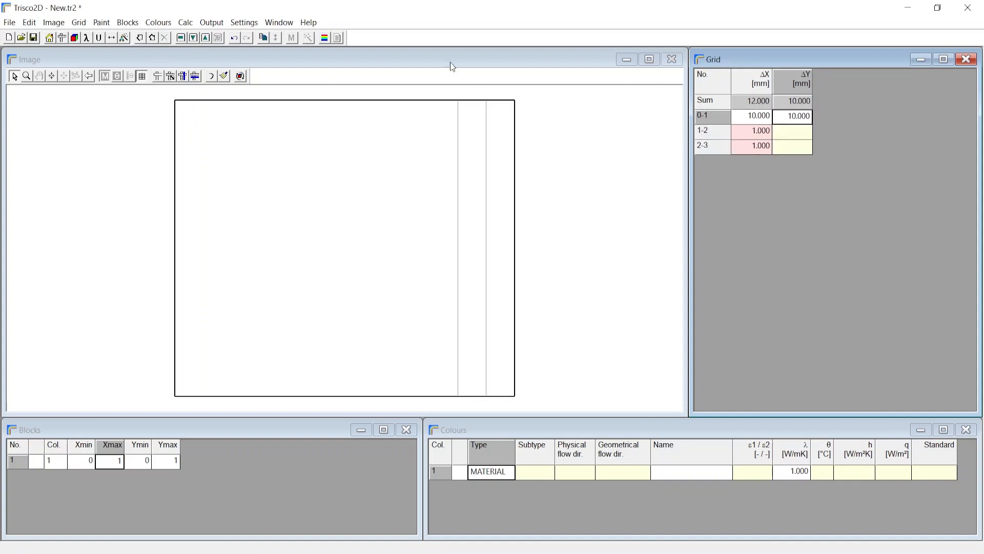
left_click(152, 38)
left_click(152, 38)
left_click(153, 37)
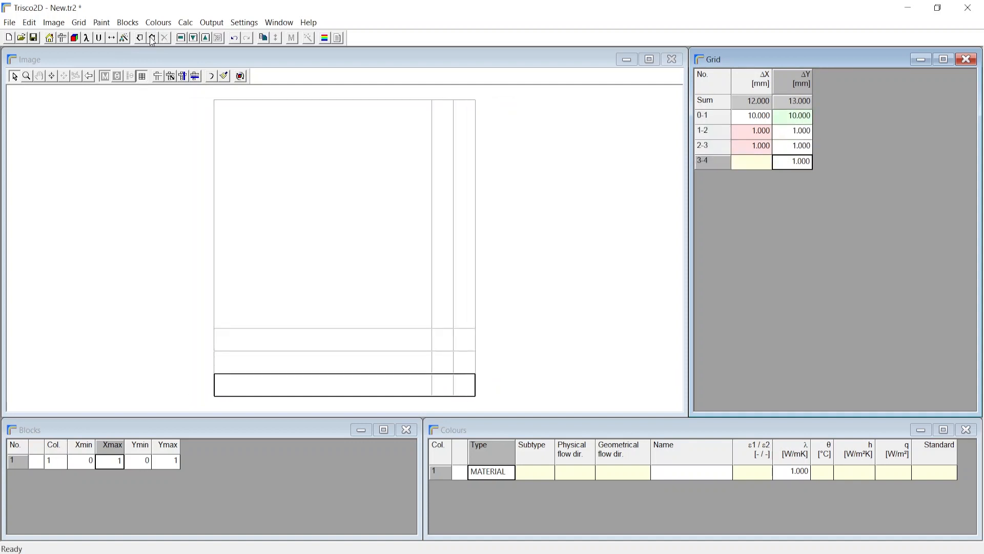
Step: Set the three X grid widths to 280, 40 and 280 mm
left_click(759, 119)
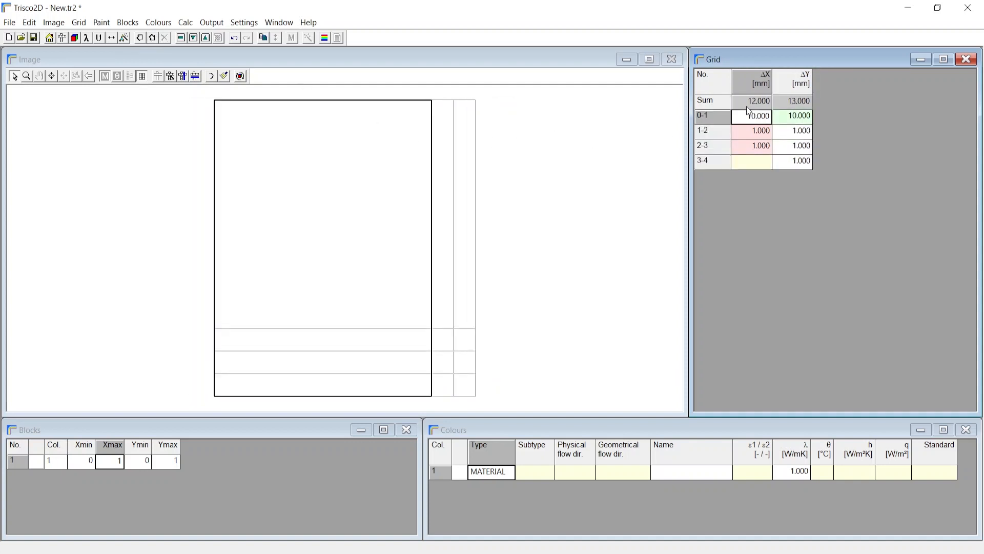
type("280")
key("Return")
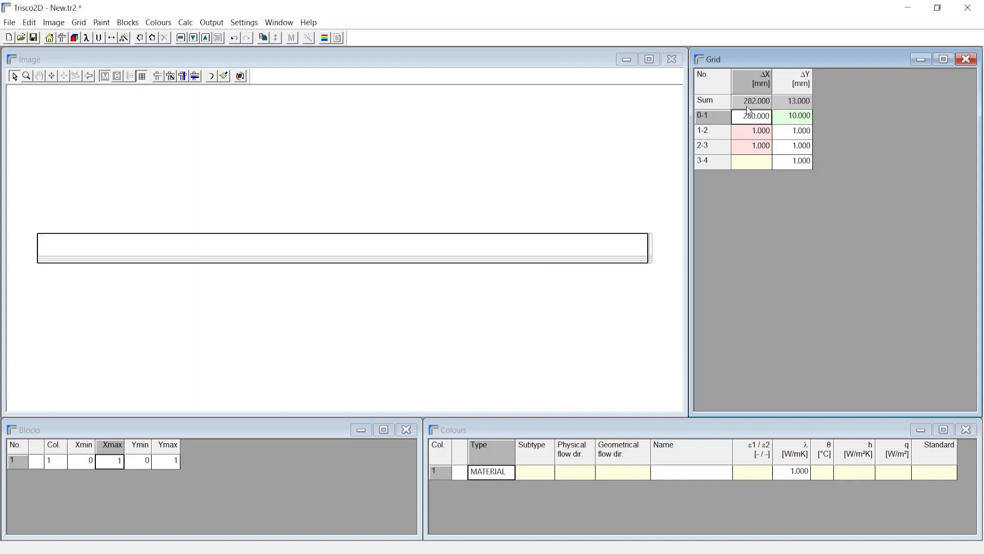
key("Down")
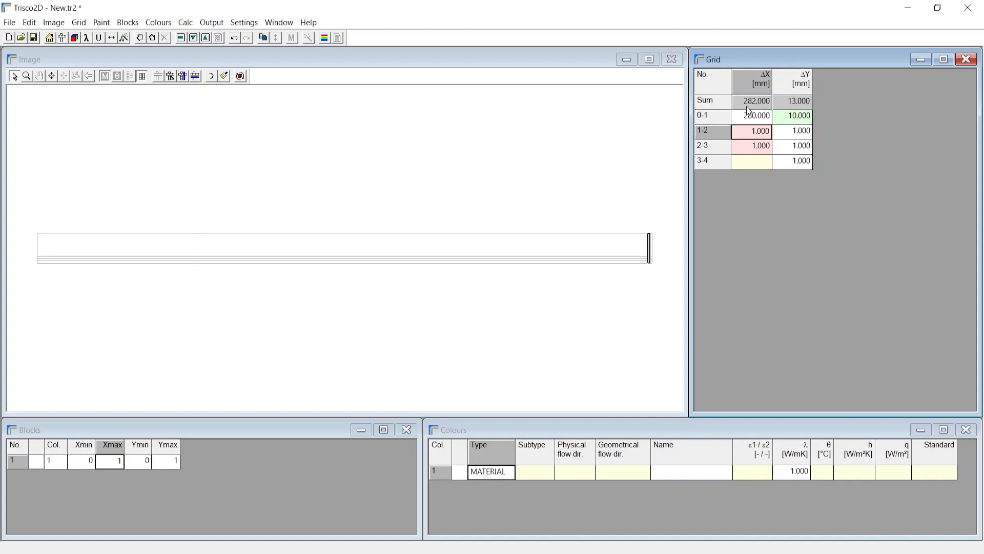
type("40")
key("Return")
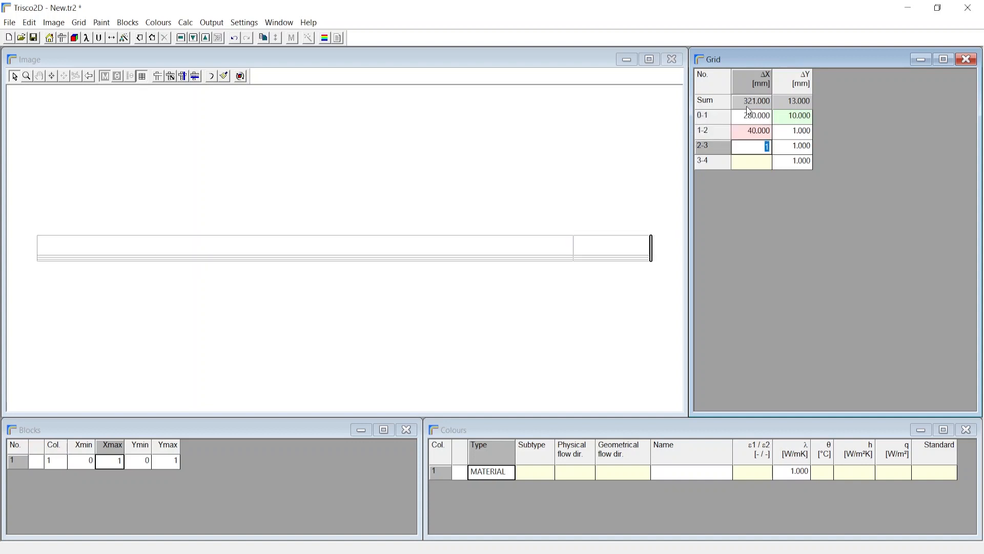
type("280")
key("Return")
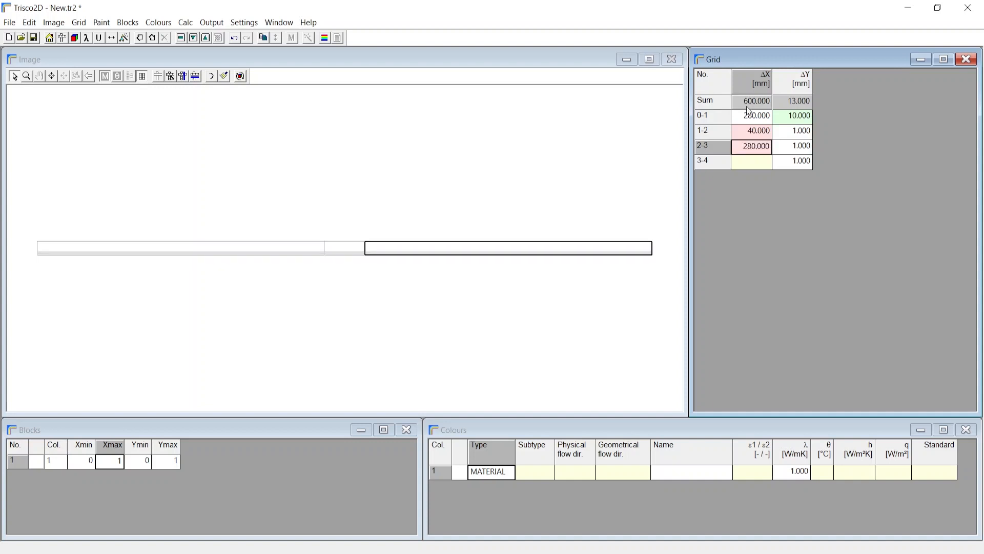
Step: Keep the first Y grid width and set the remaining three to 190, 120 and 10 mm
left_click(784, 116)
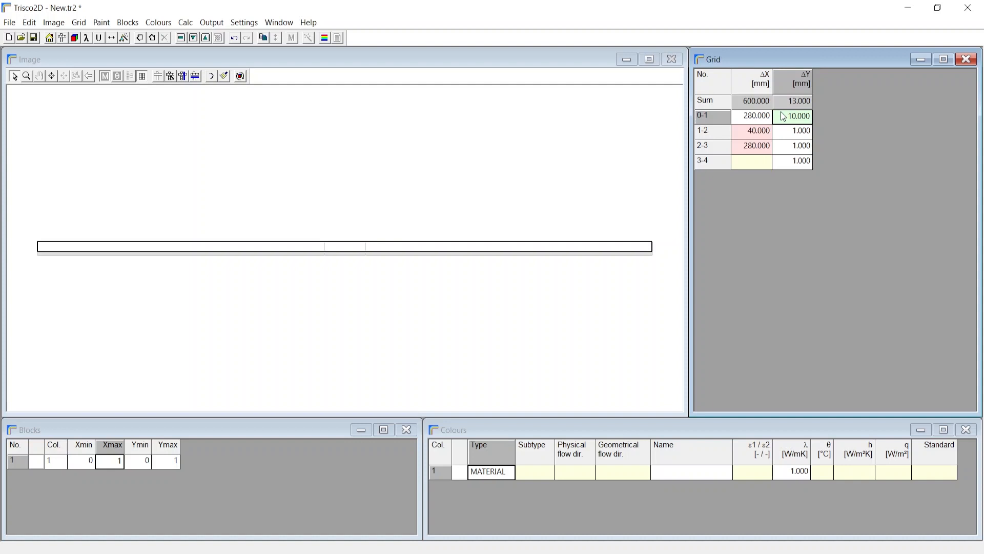
key("Return")
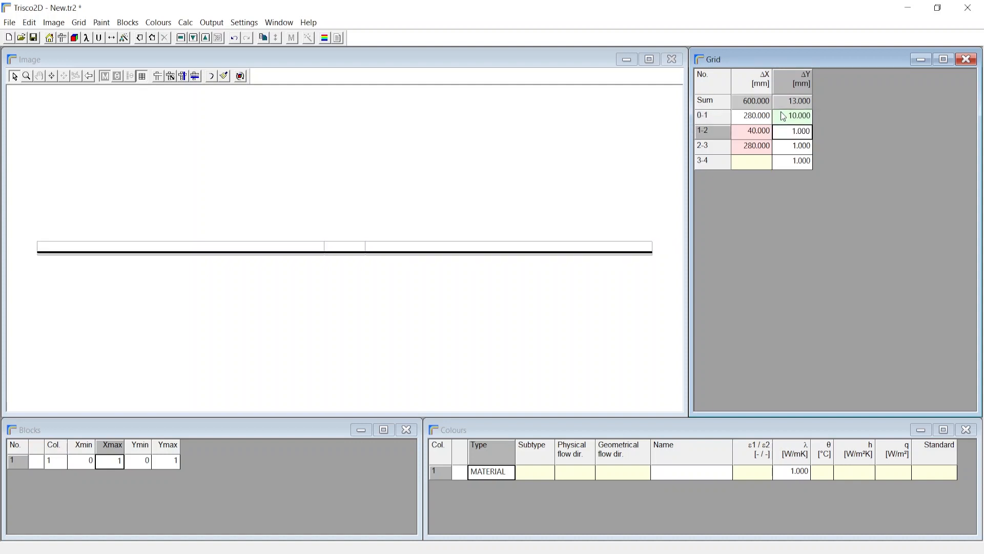
type("190")
key("Return")
type("120")
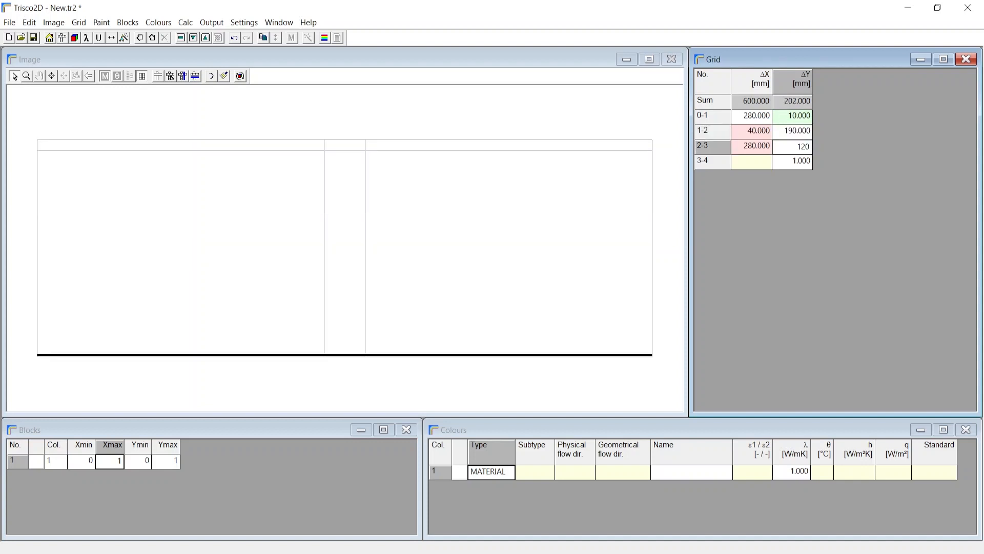
key("Return")
type("10")
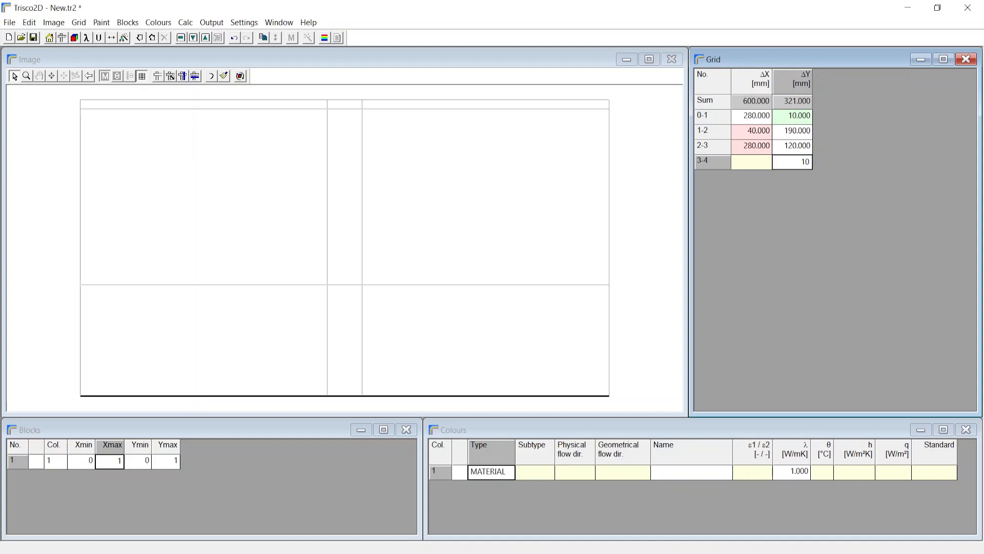
key("Return")
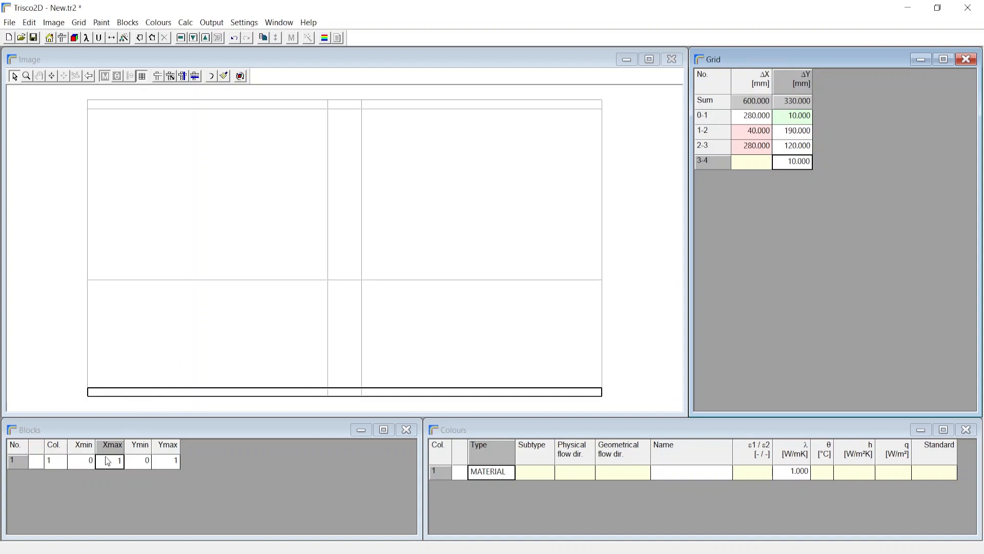
Step: Define block 1 with Xmax 3, Ymin 1 and Ymax 2, and assign it colour 180 (masonry heavy)
left_click(91, 464)
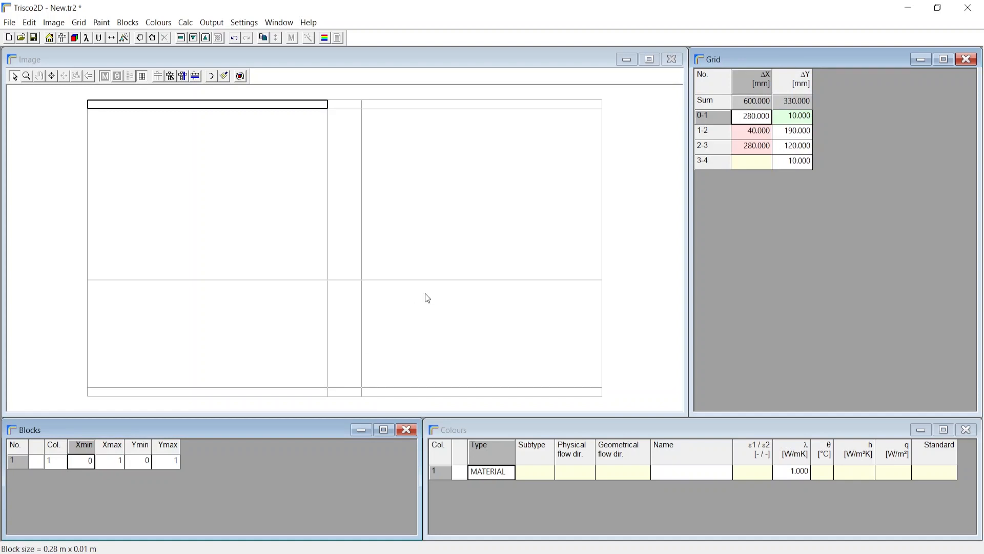
left_click(118, 467)
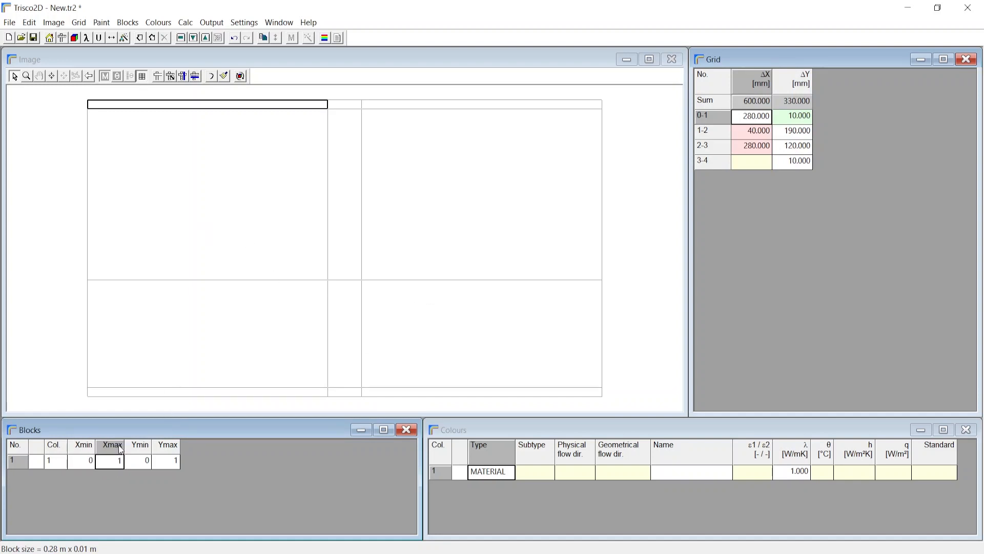
type("3")
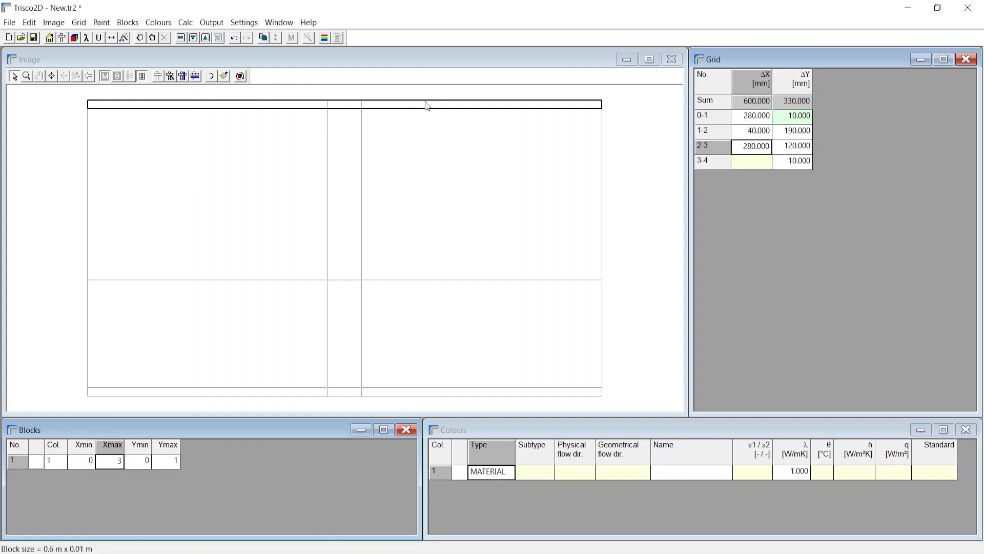
left_click(147, 463)
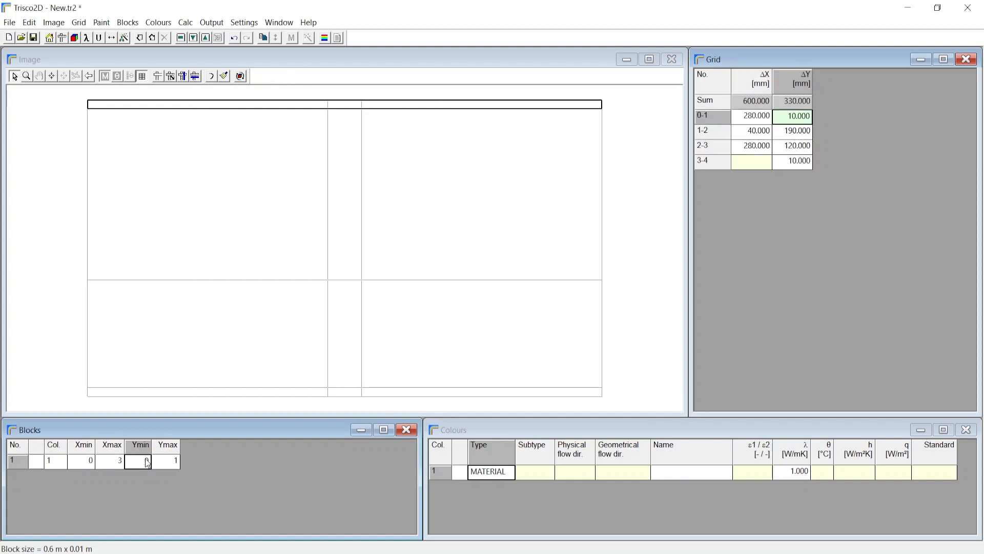
type("1")
left_click(168, 462)
type("2")
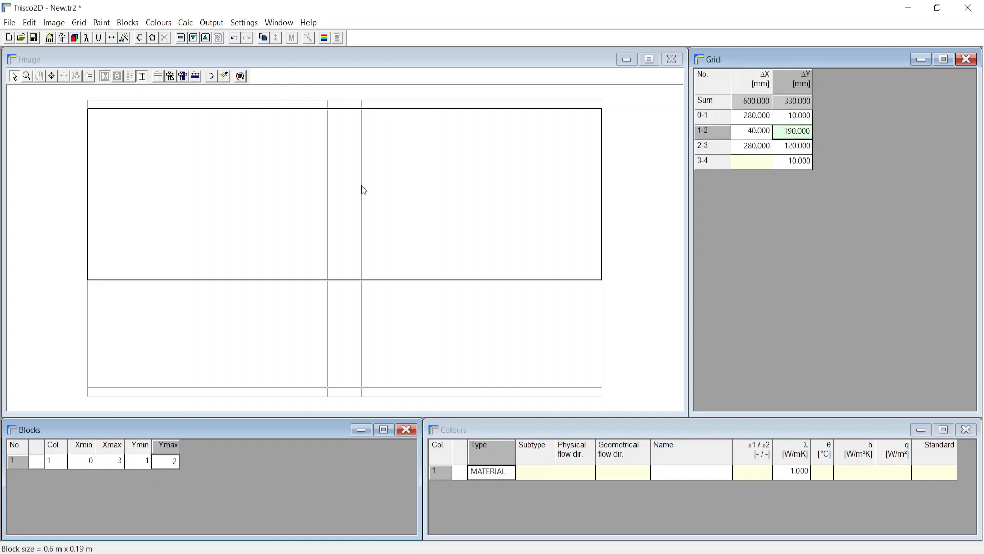
left_click(51, 462)
type("180")
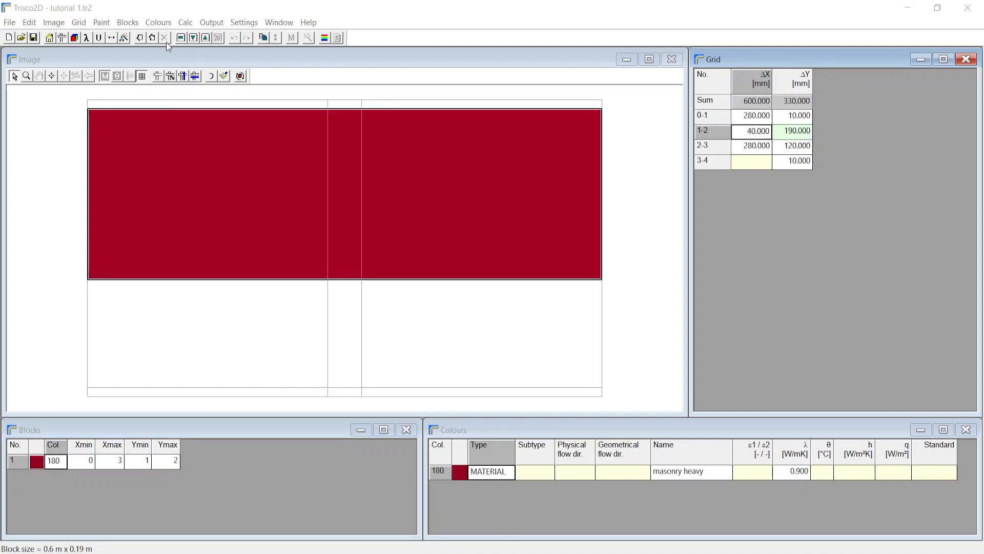
Step: Add a second block after the masonry block and assign it colour 151 (insulation 0.035 W/mK)
left_click(152, 39)
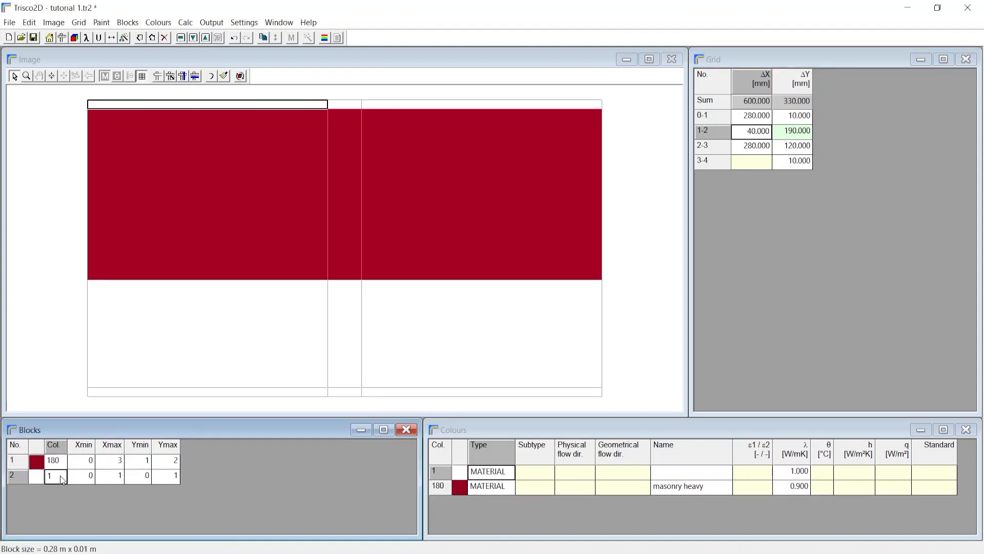
type("151")
key("Return")
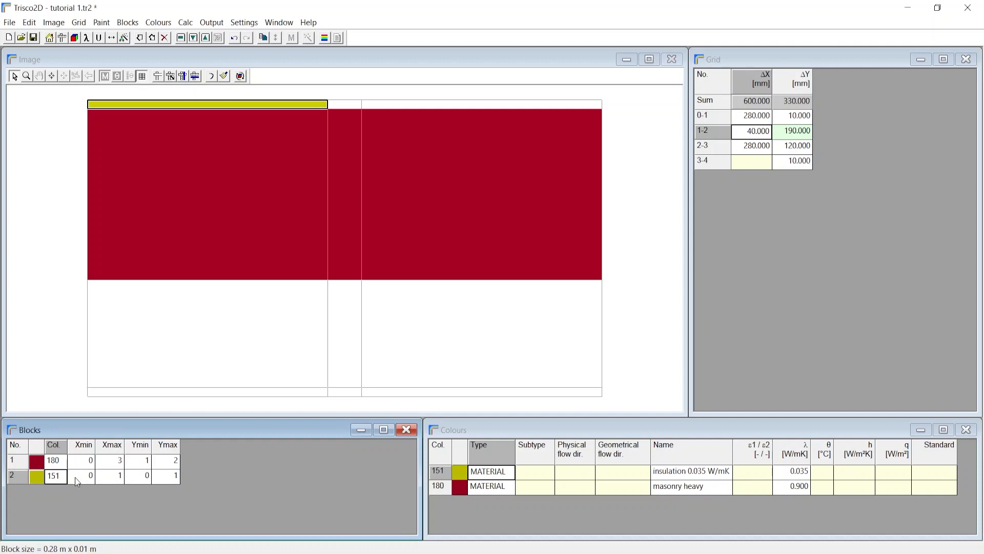
Step: Set the insulation block's extents to Xmax 3, Ymin 2 and Ymax 3
left_click(88, 482)
left_click(108, 477)
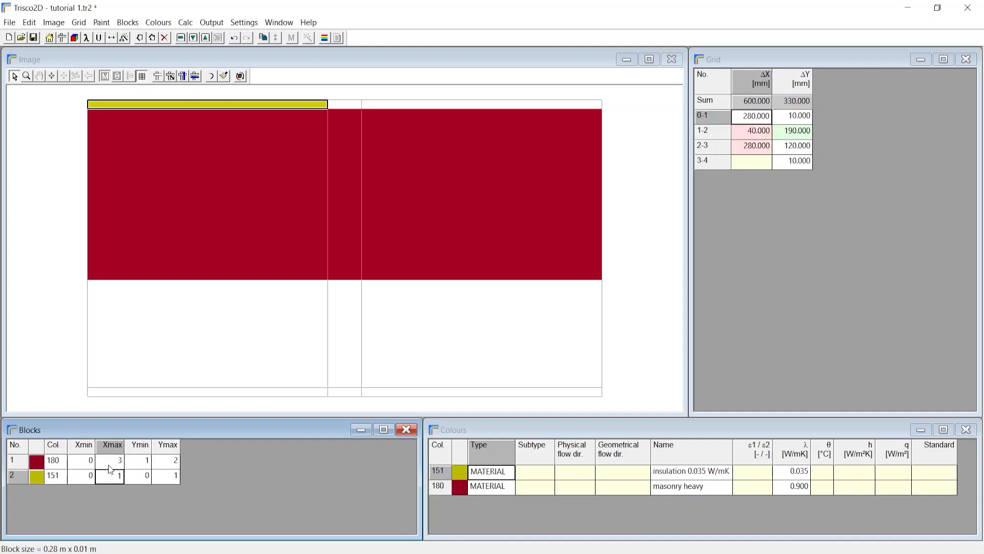
type("3")
key("Return")
left_click(144, 480)
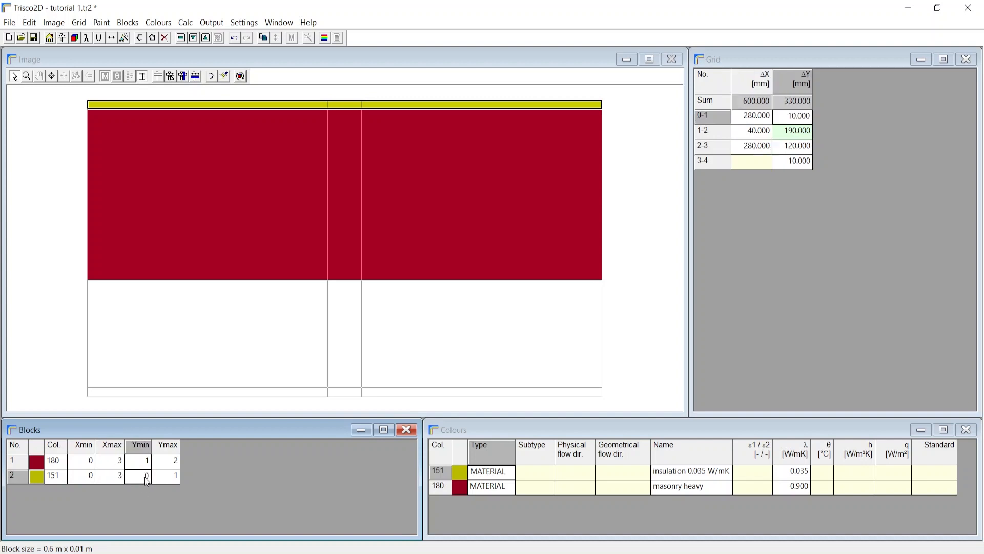
type("2")
key("Return")
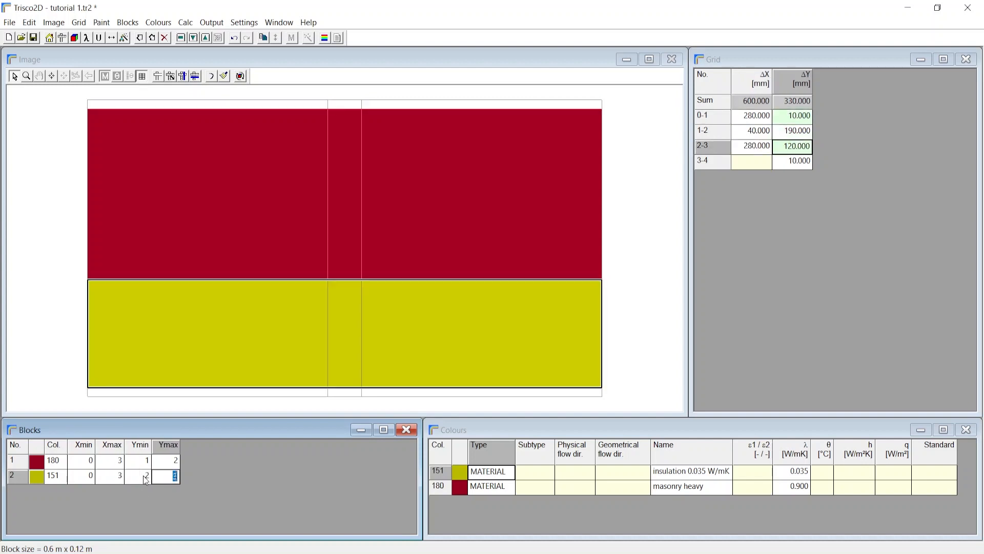
type("3")
left_click(714, 477)
Step: Copy the insulation block after itself and change the copy's colour to 15 (softwood)
left_click(56, 476)
left_click(131, 23)
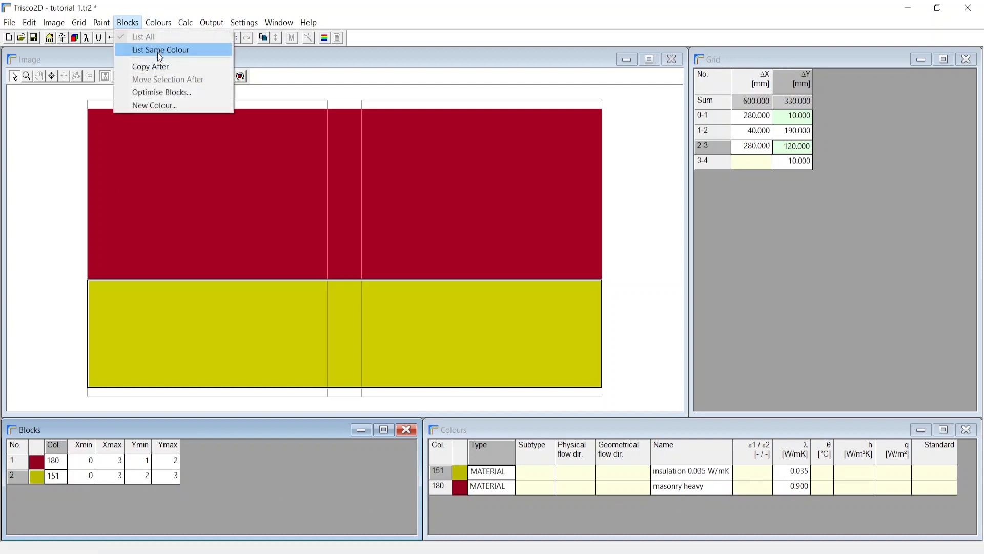
left_click(154, 66)
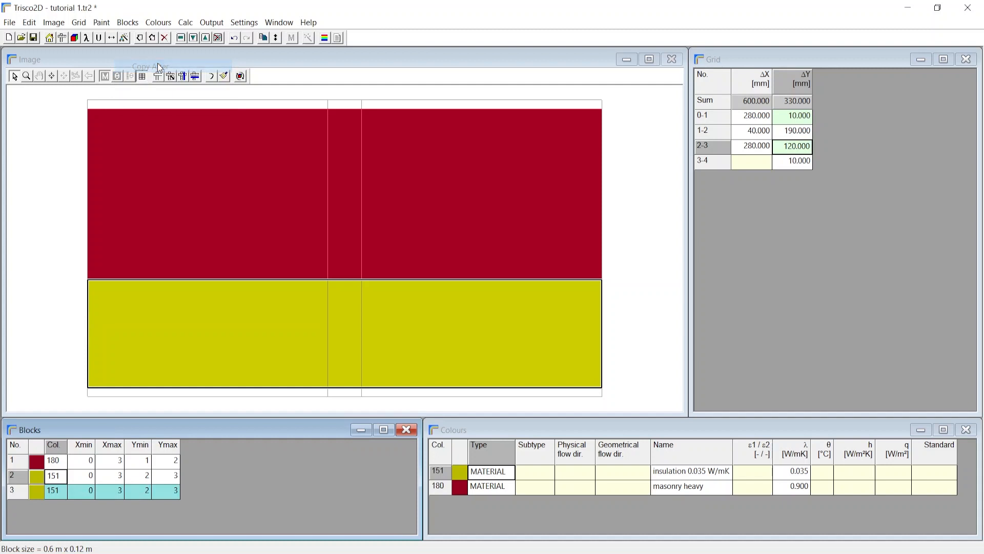
left_click(56, 494)
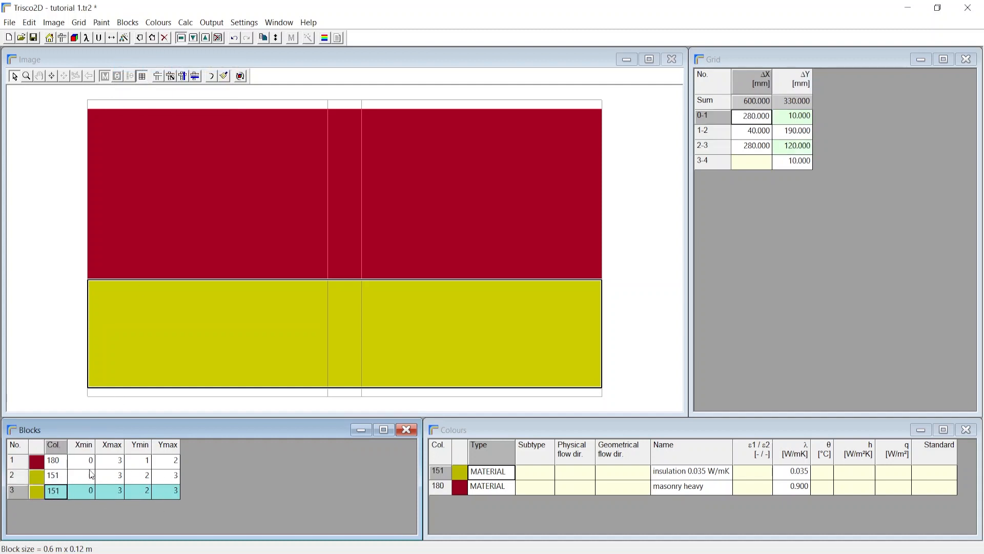
type("15")
key("Return")
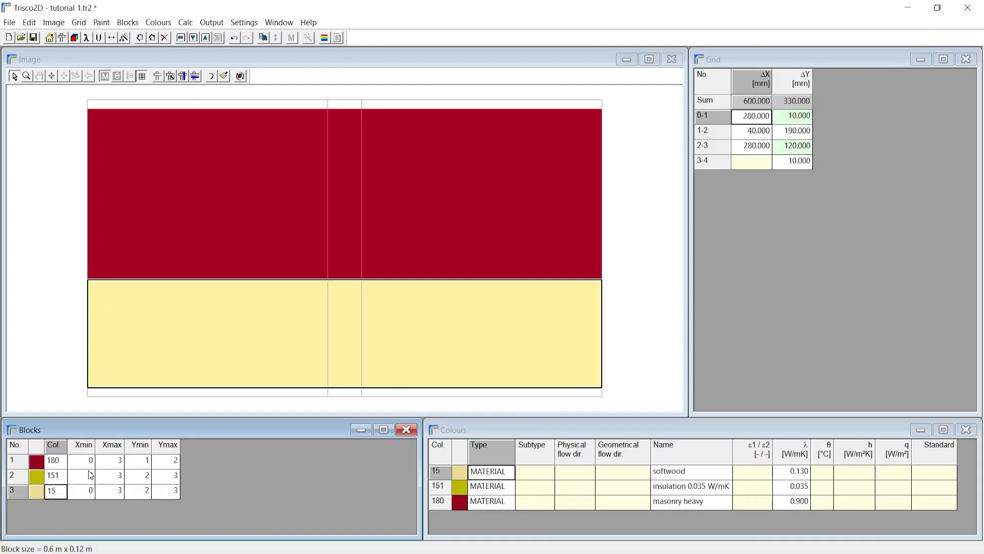
Step: Narrow the softwood block to the stud's width by setting its Xmin to 1 and Xmax to 2
left_click(91, 491)
type("1")
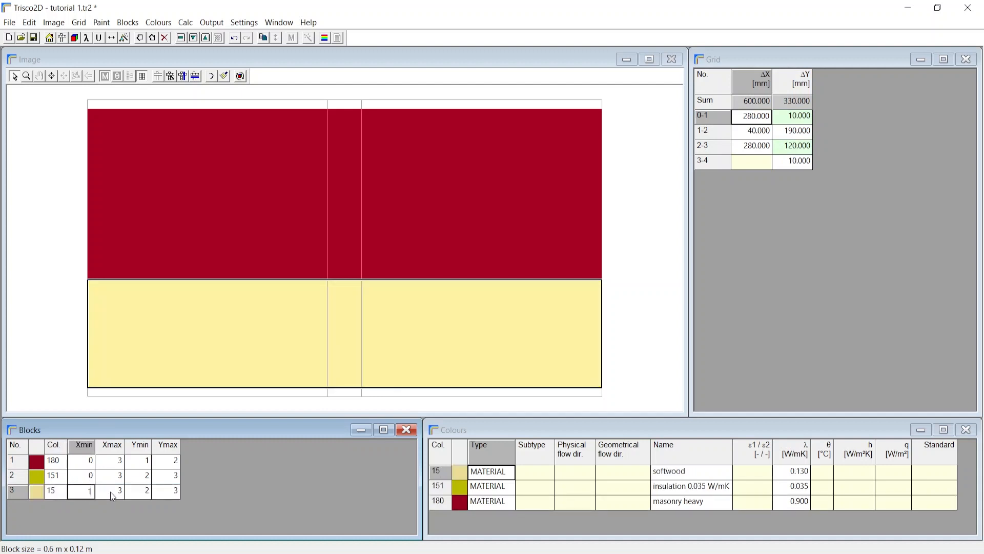
left_click(115, 493)
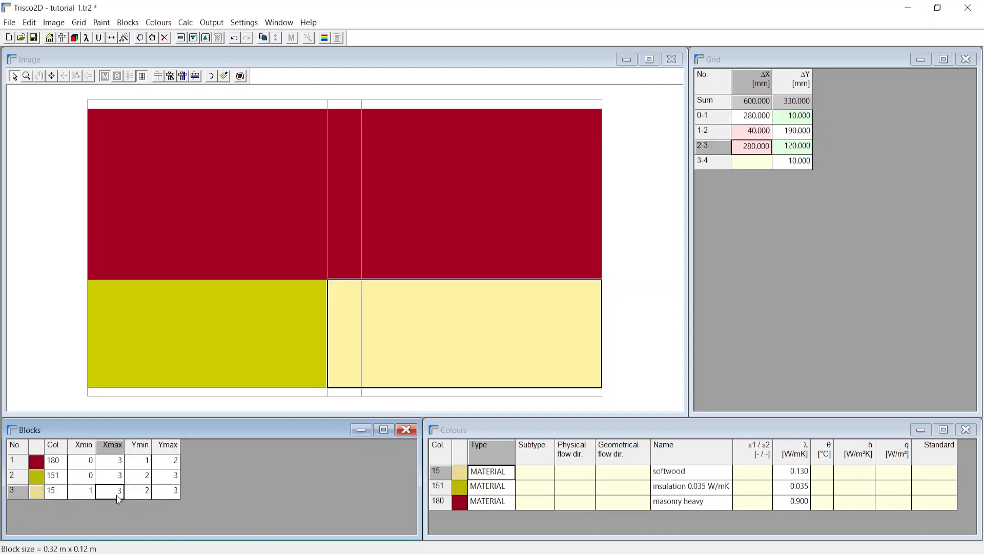
left_click(144, 492)
left_click(167, 494)
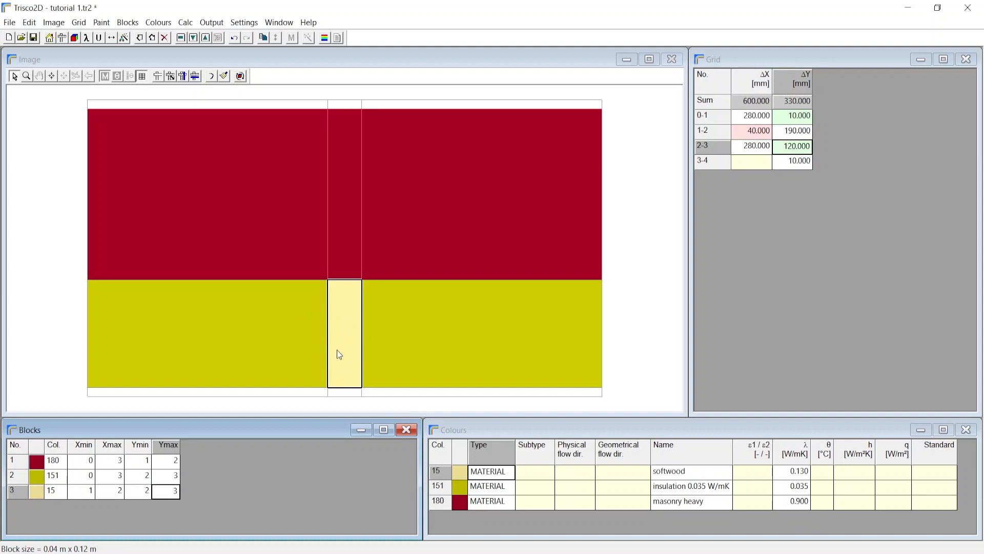
Step: Move the softwood block directly after the masonry block in the block order, and undo the move
left_click(54, 492)
left_click(14, 493)
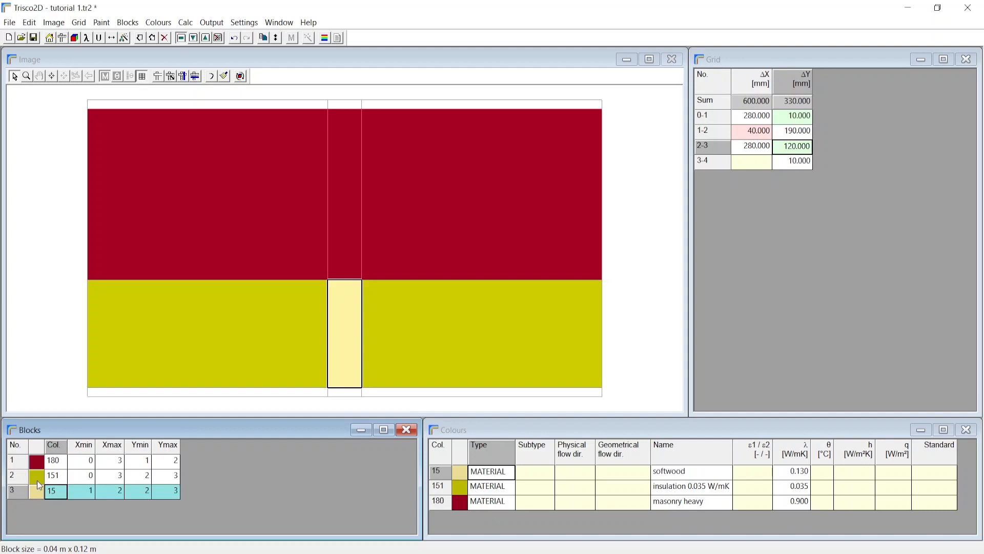
left_click(55, 463)
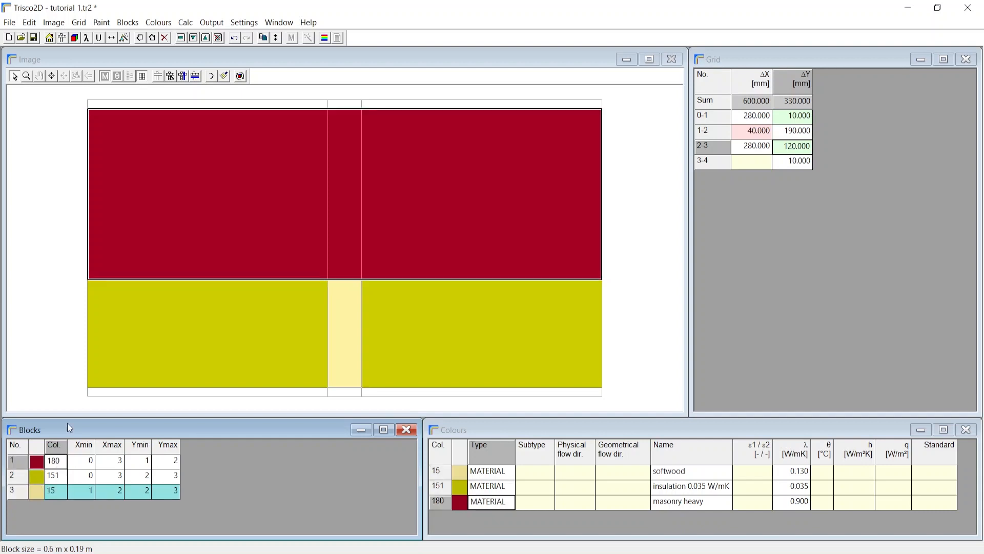
left_click(134, 26)
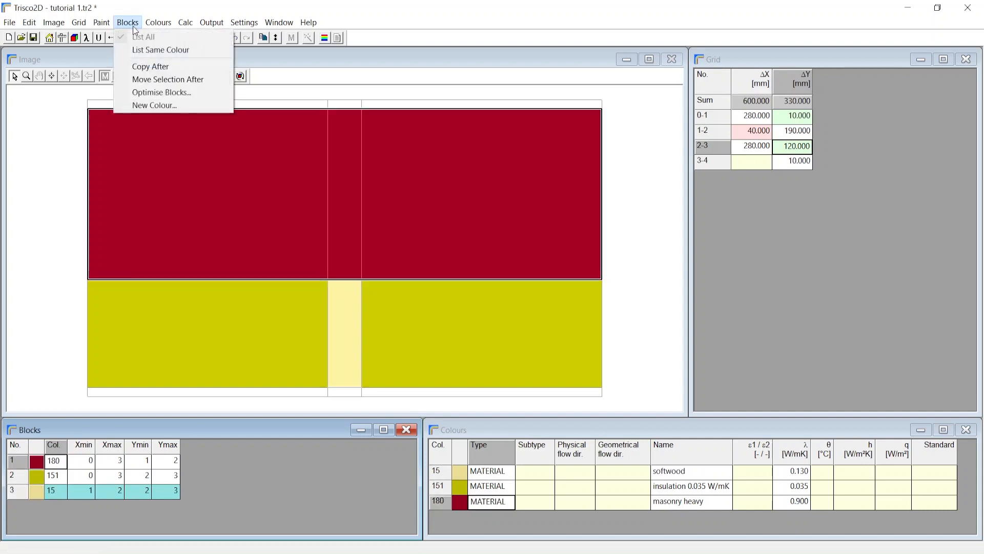
left_click(154, 81)
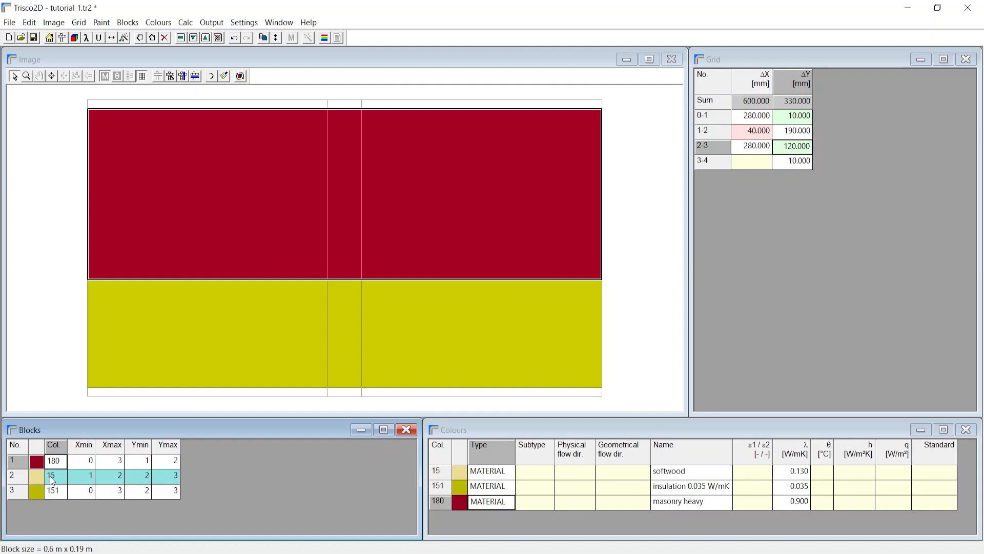
key("ctrl+z")
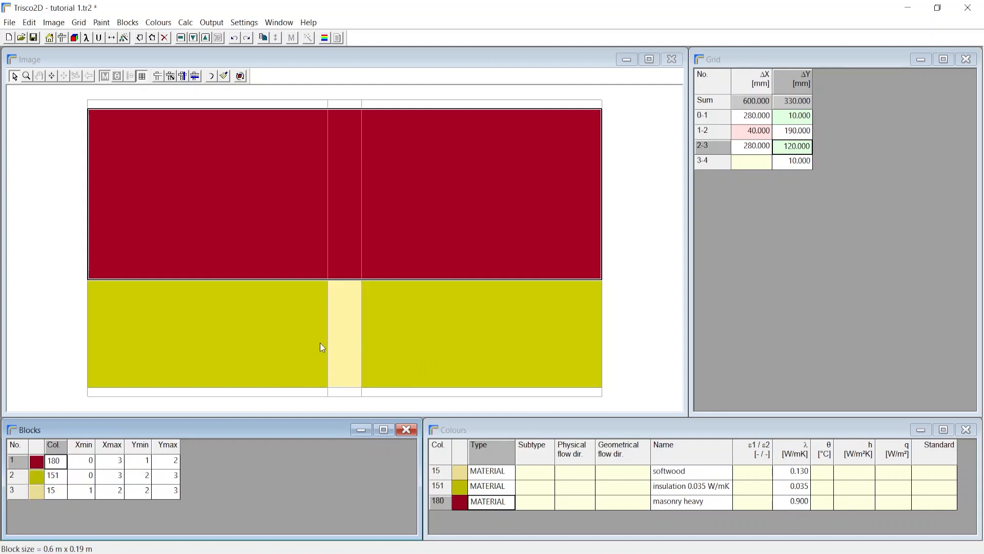
Step: Copy the softwood block after itself and assign the copy colour 145 (gypsum 1200 kg/m3)
left_click(336, 343)
left_click(128, 22)
left_click(146, 66)
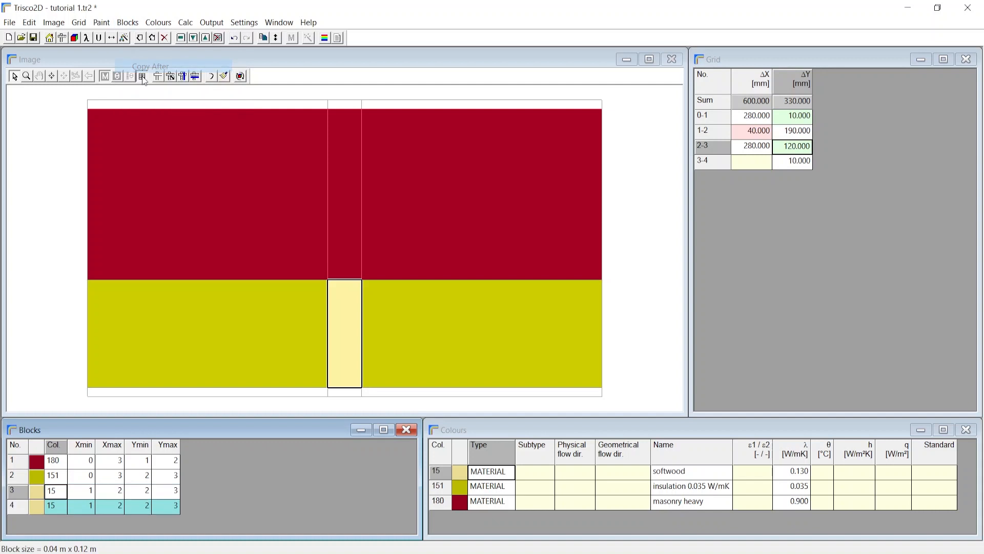
left_click(54, 506)
type("145")
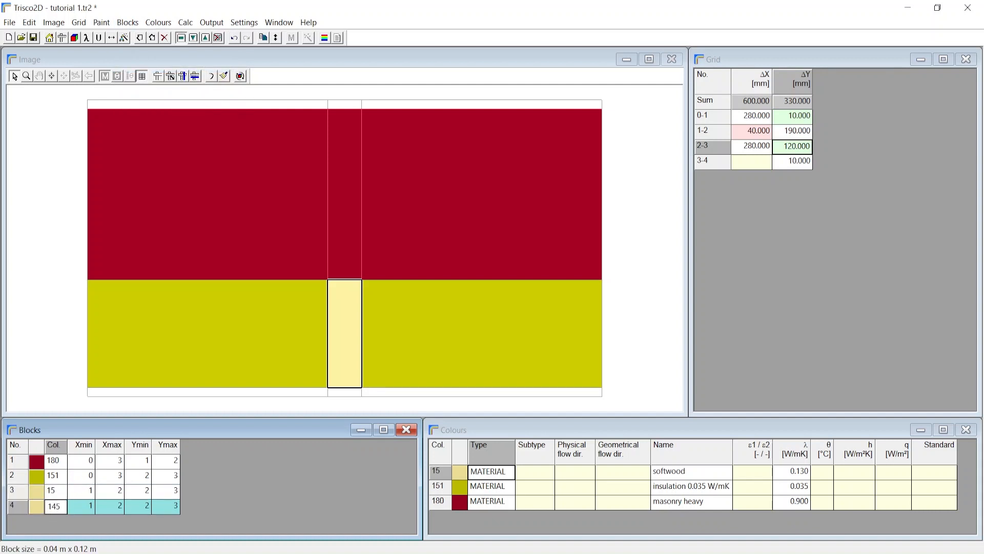
Step: Set the gypsum block's extents to Xmin 0, Xmax 3, Ymin 3 and Ymax 4
key("Tab")
type("0")
key("Tab")
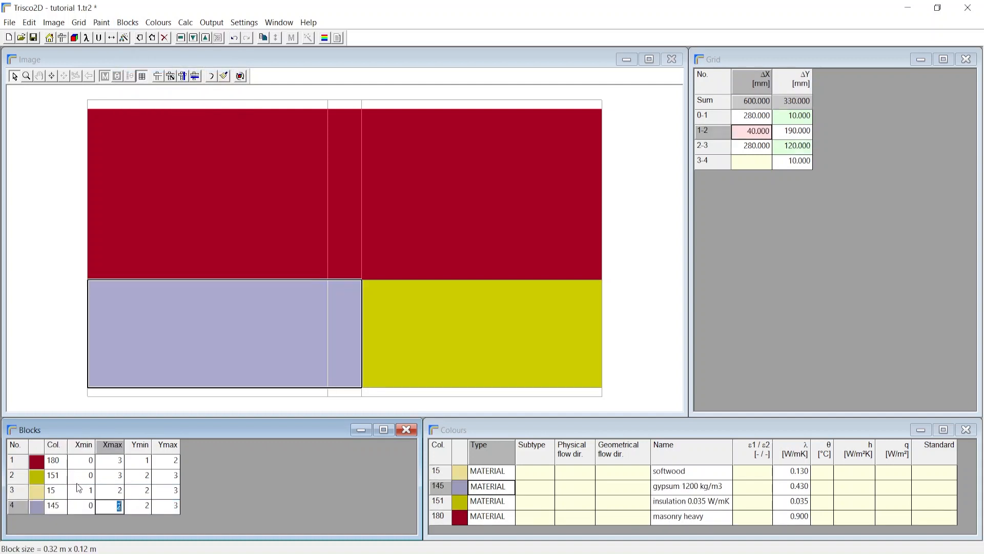
type("3")
key("Tab")
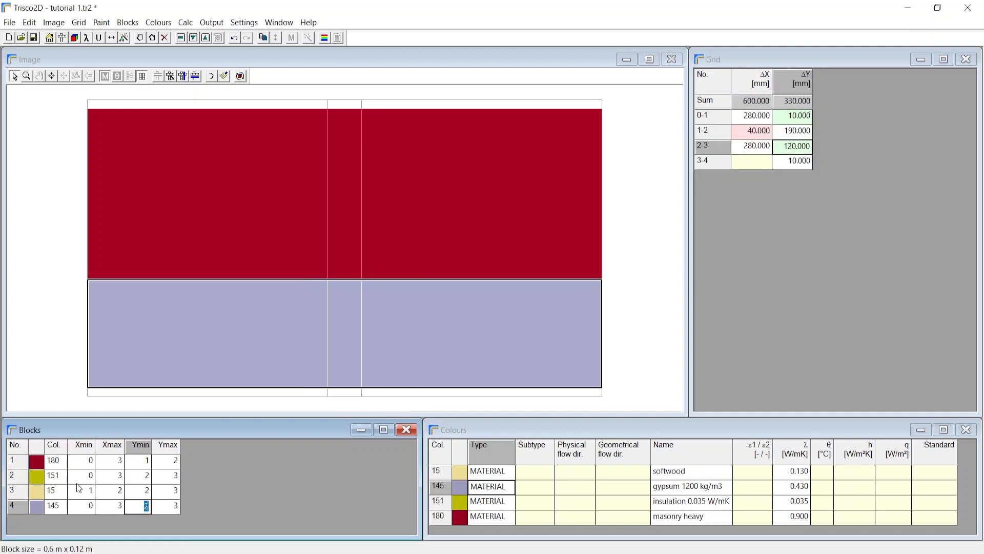
type("3")
key("Tab")
type("4")
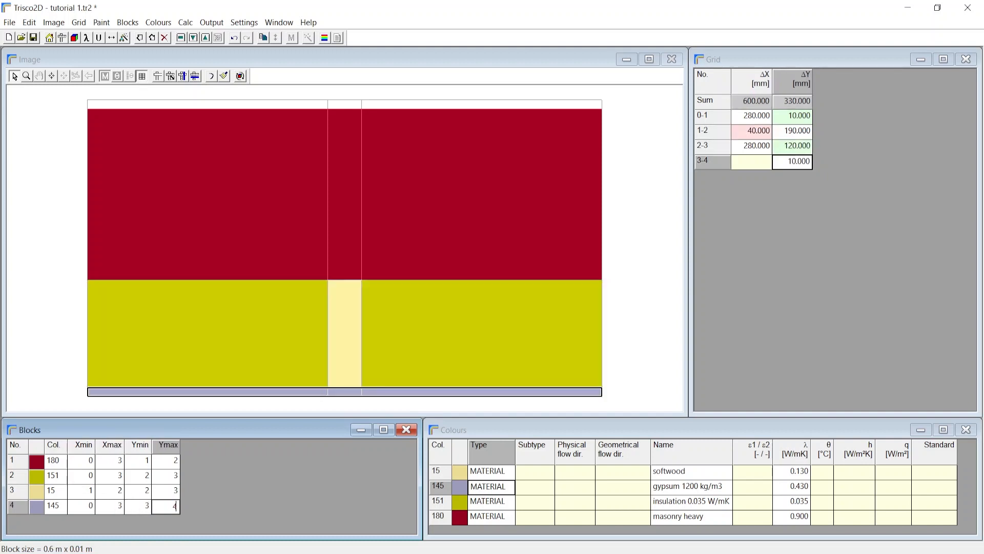
Step: Copy the gypsum block after itself and assign the copy colour 55 (Cement Sand)
left_click(17, 506)
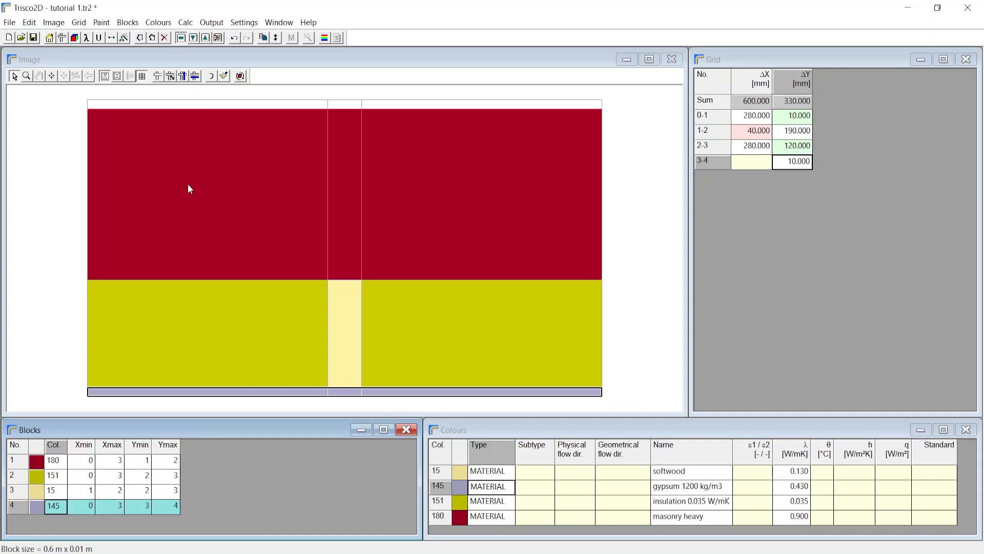
left_click(121, 23)
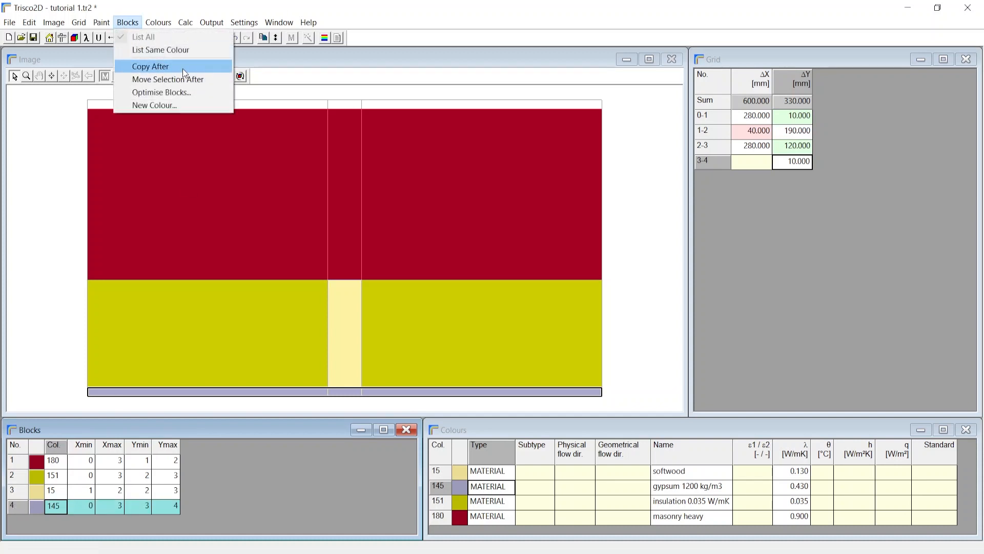
left_click(151, 66)
left_click(53, 520)
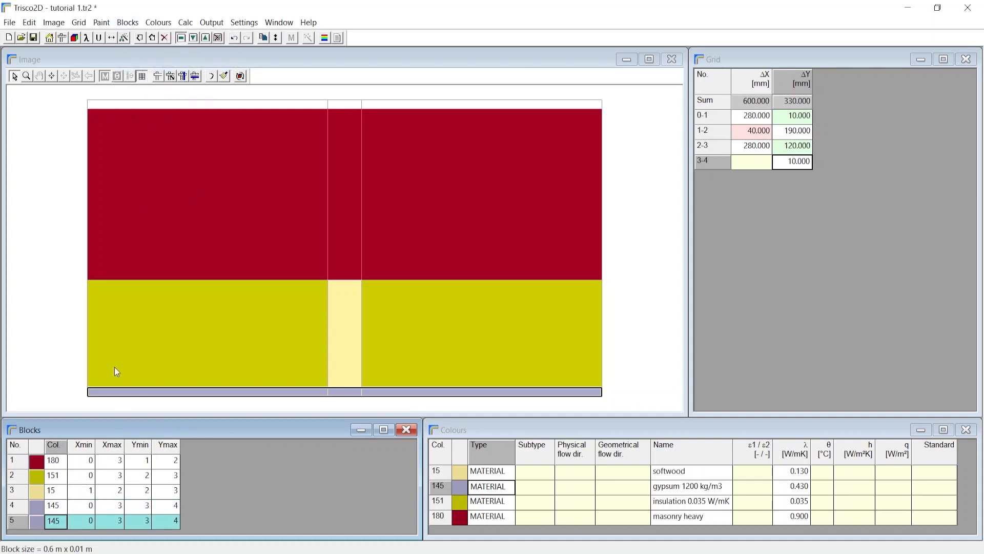
type("55")
Step: Set the Cement Sand block's extents to Ymin 0 and Ymax 1, and save the file
left_click(143, 525)
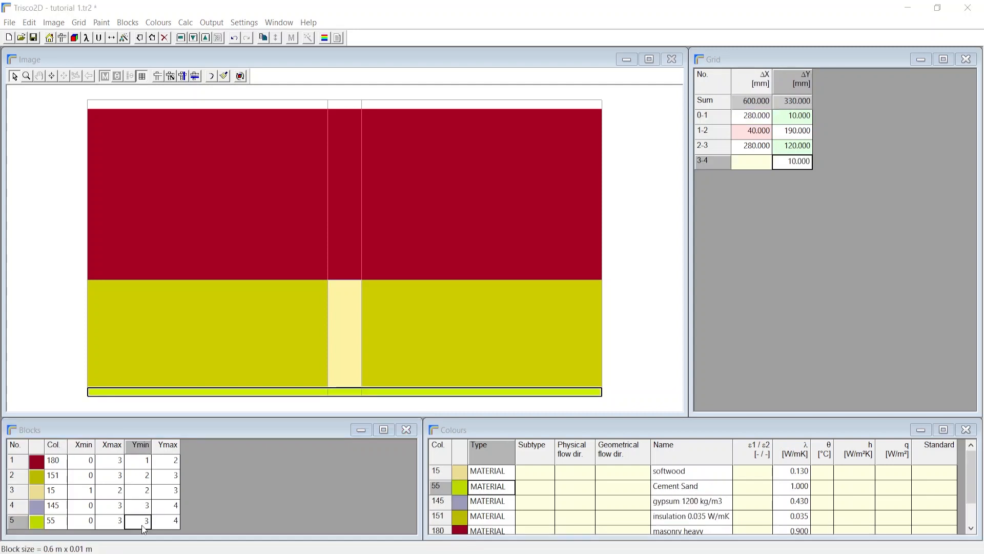
type("0")
left_click(170, 527)
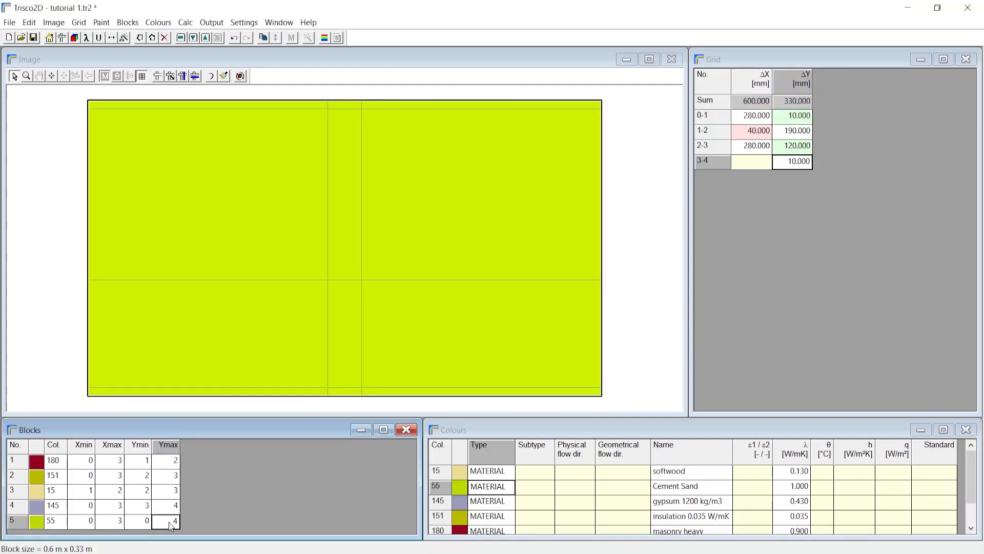
type("1")
key("Return")
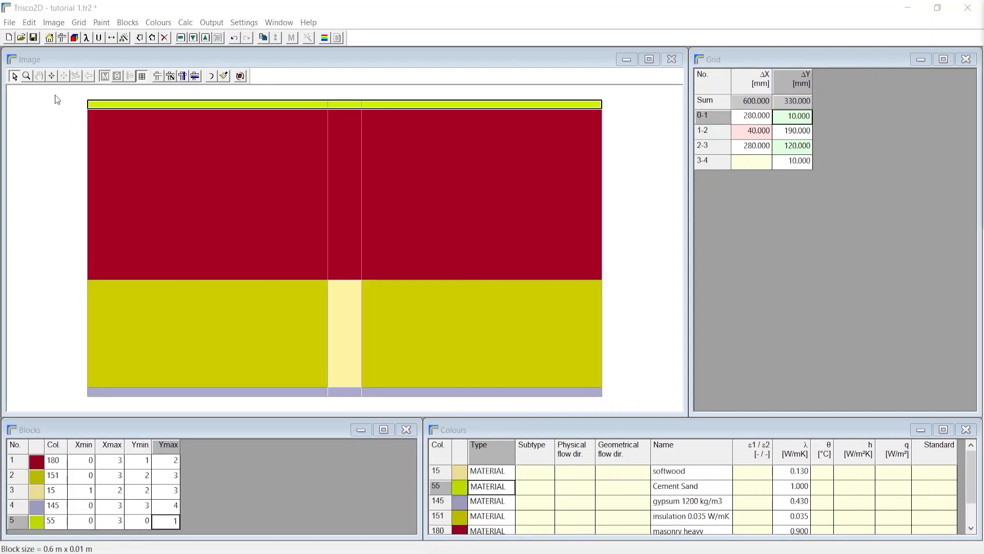
left_click(33, 38)
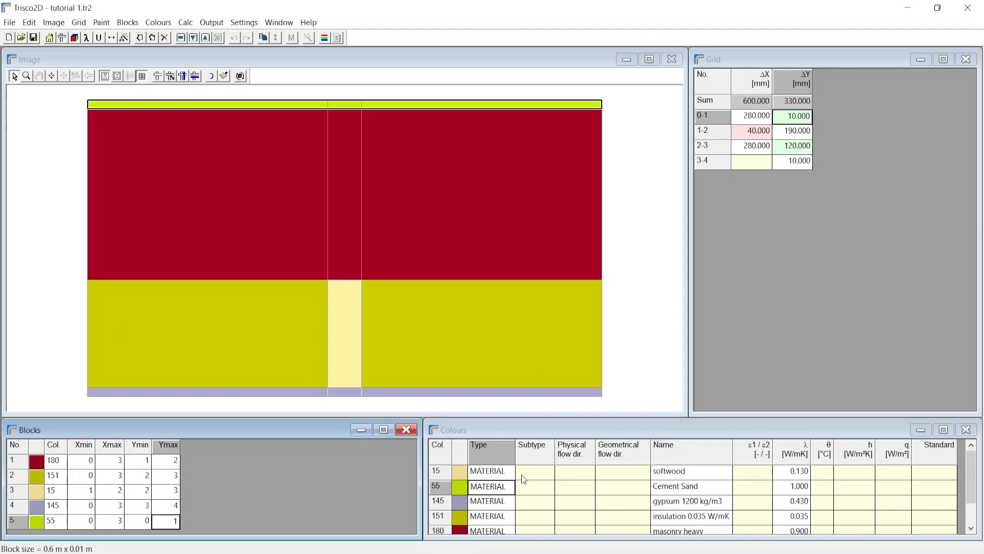
Step: Review the colours present in the model, and expand the list to show all colours
scroll(505, 482, "down", 1)
scroll(505, 482, "up", 1)
scroll(501, 533, "down", 1)
scroll(495, 502, "up", 1)
left_click(158, 22)
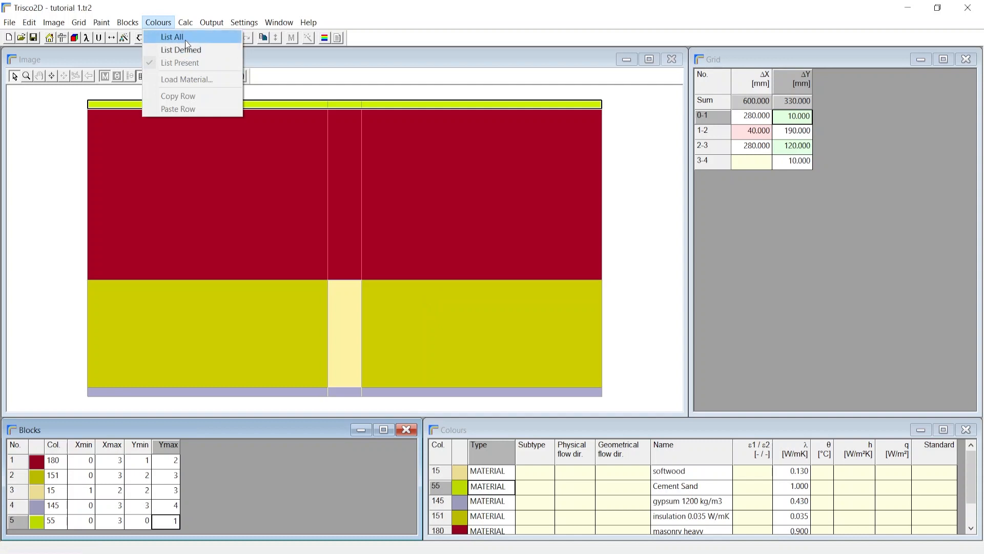
left_click(187, 41)
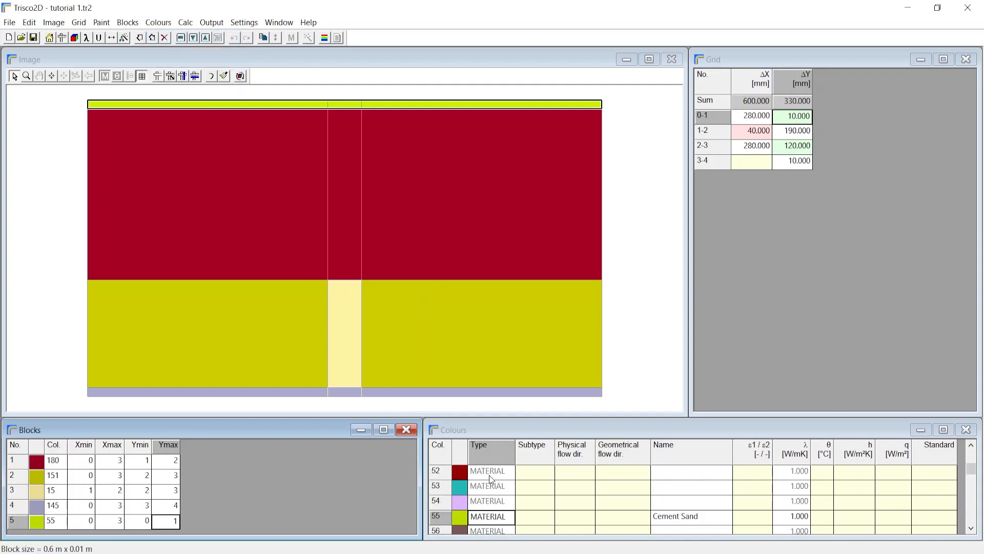
scroll(492, 480, "down", 4)
scroll(486, 483, "down", 5)
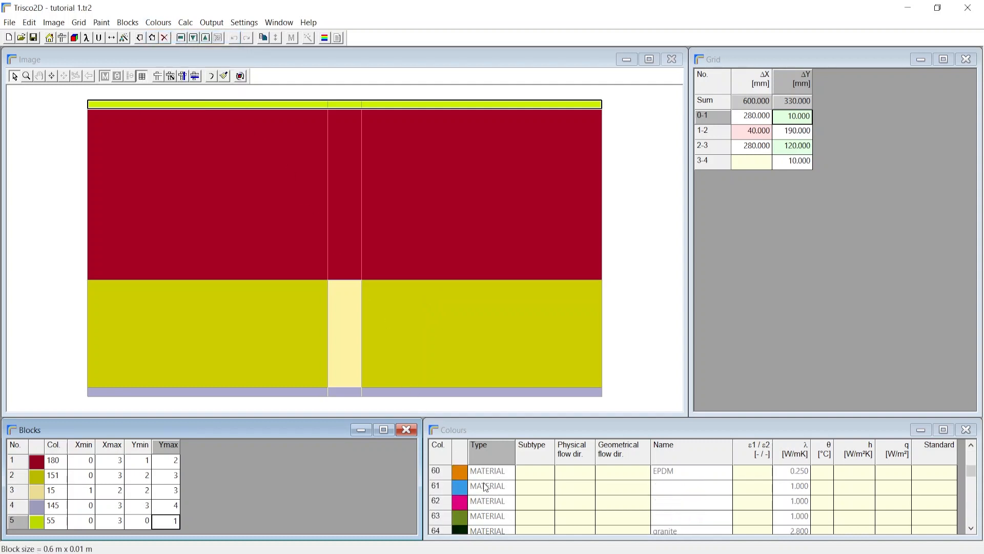
scroll(714, 523, "up", 1)
Step: Enlarge the Colours window and examine the unnamed colours 61 to 63
left_click_drag(689, 420, 689, 165)
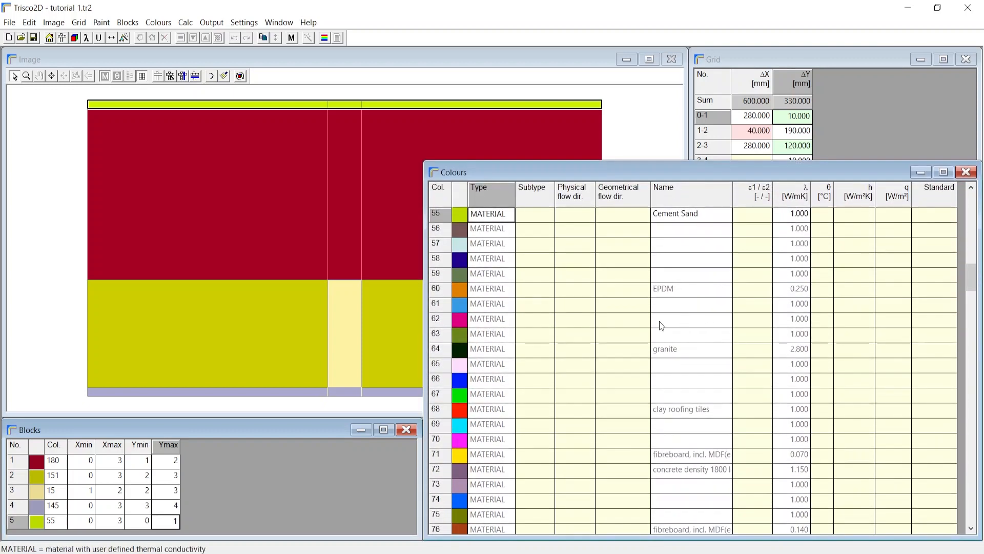
left_click(668, 315)
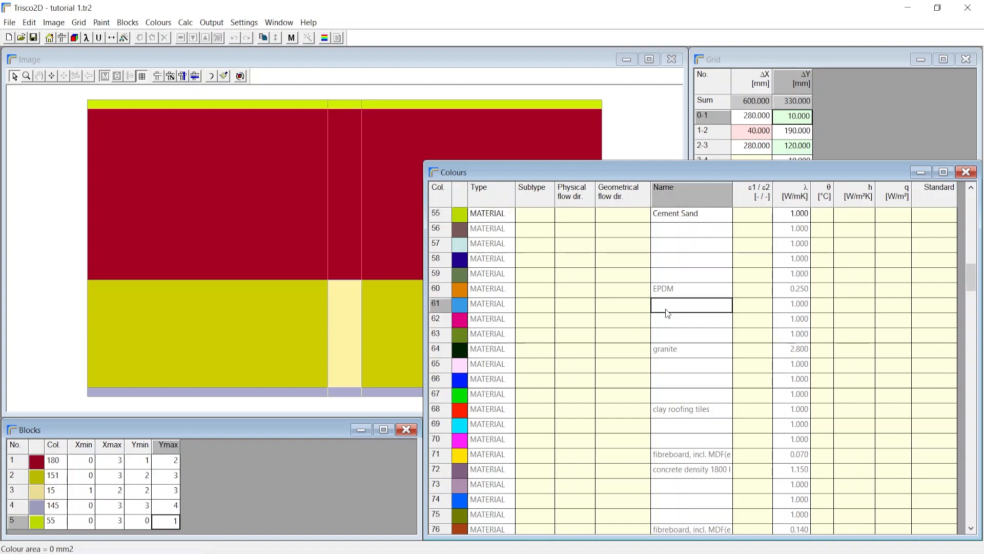
left_click(690, 319)
left_click(687, 332)
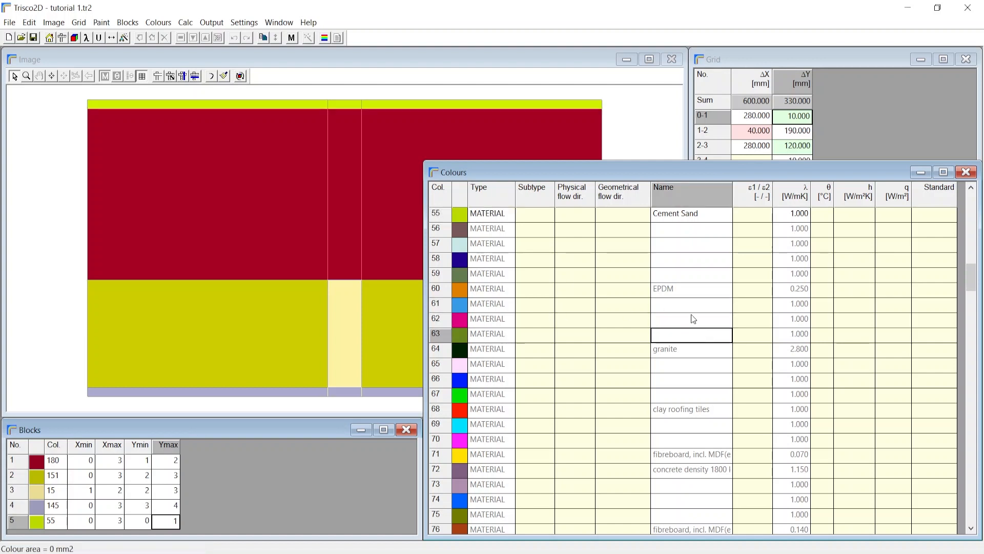
left_click(691, 316)
left_click(690, 308)
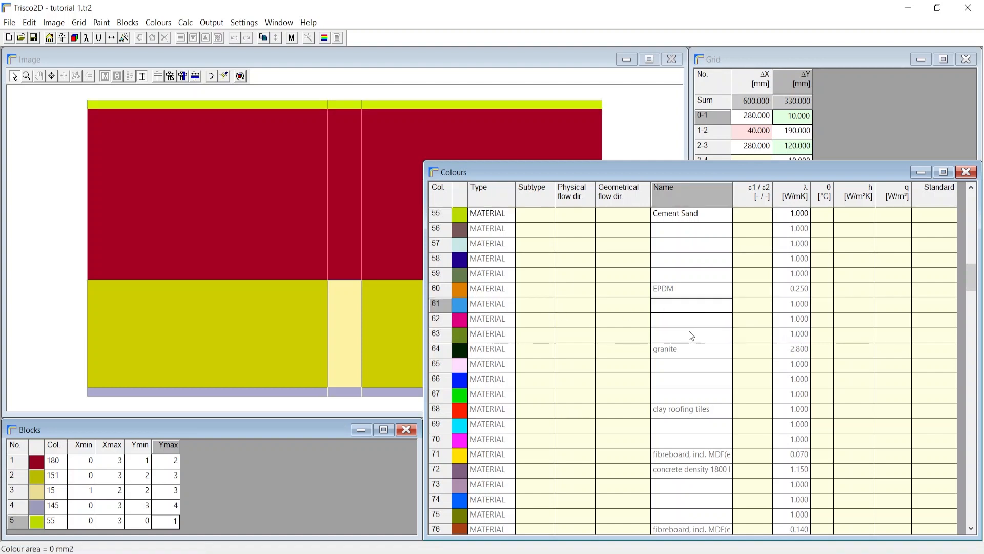
Step: List only the defined colours and examine the masonry heavy entry (colour 180) and its name
left_click(158, 23)
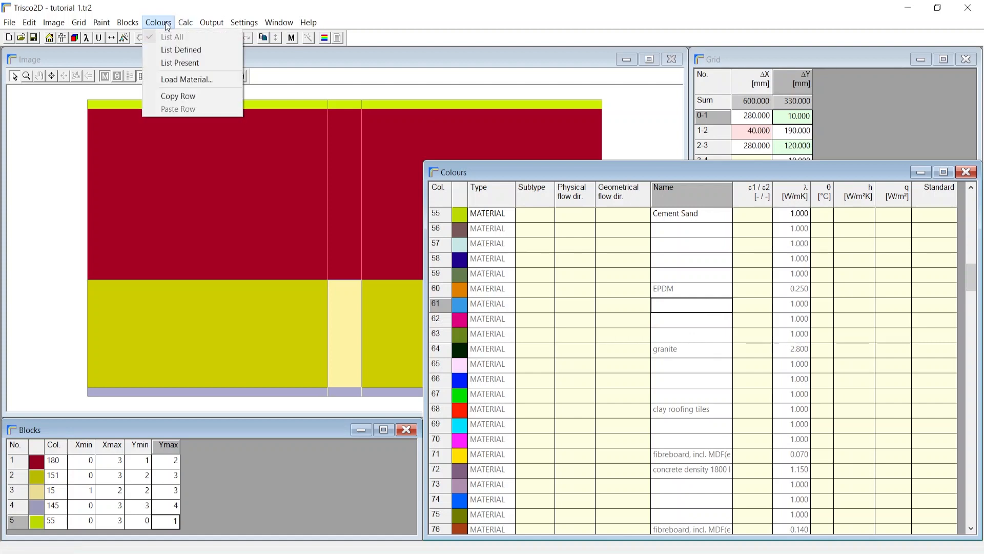
left_click(196, 50)
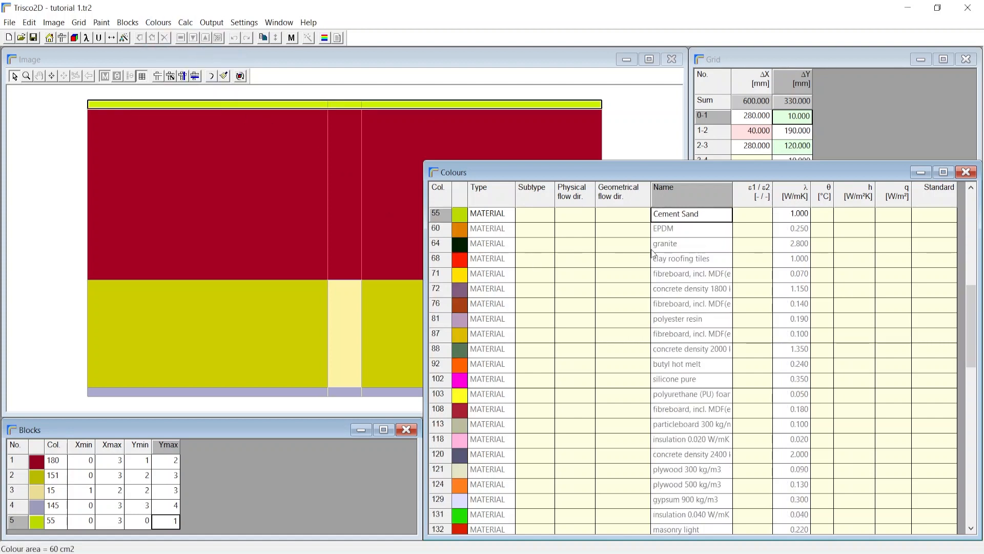
scroll(700, 240, "down", 2)
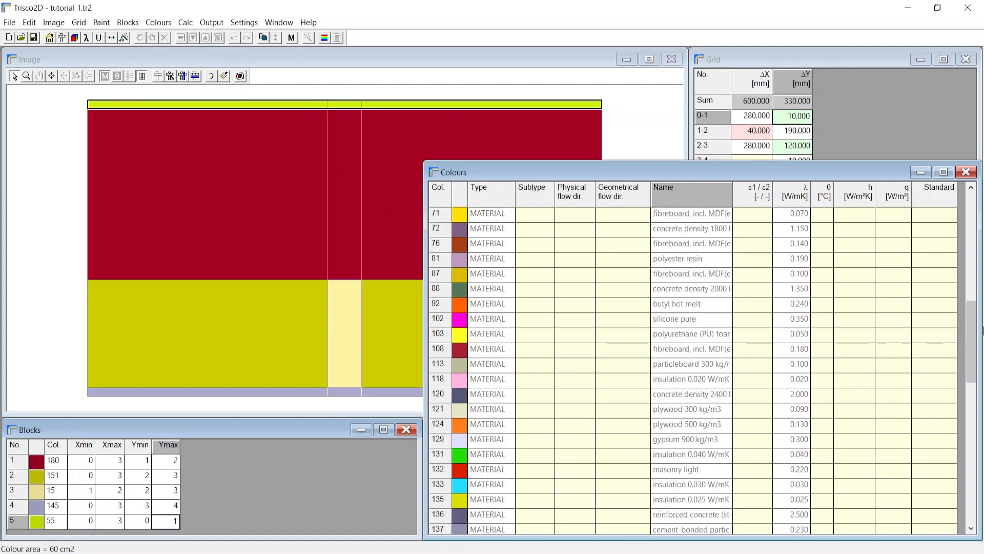
left_click_drag(967, 325, 969, 466)
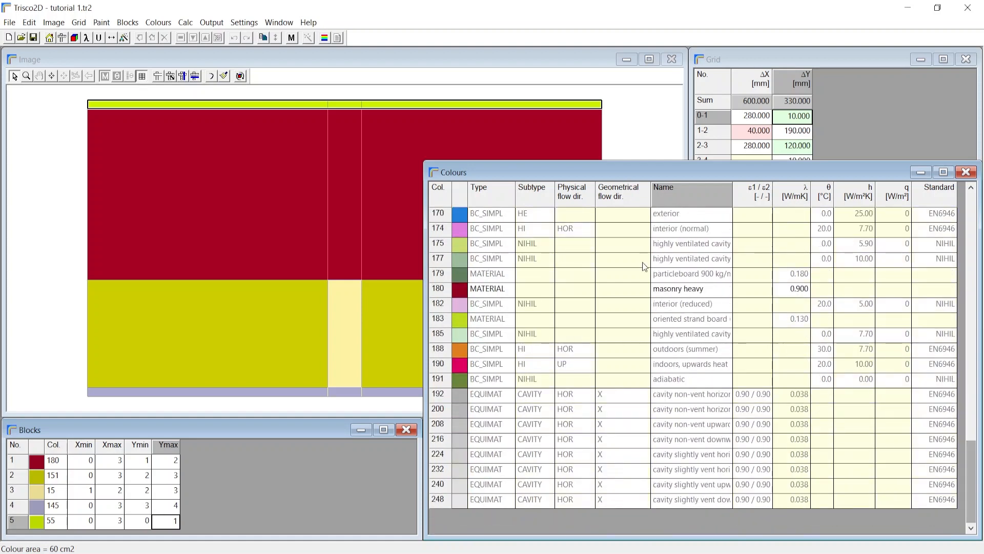
left_click(700, 291)
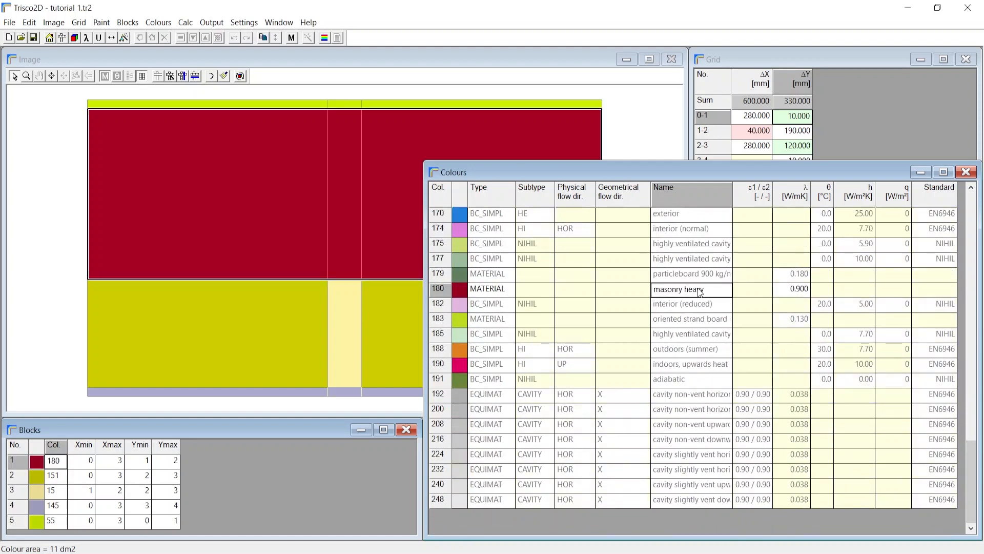
left_click(698, 289)
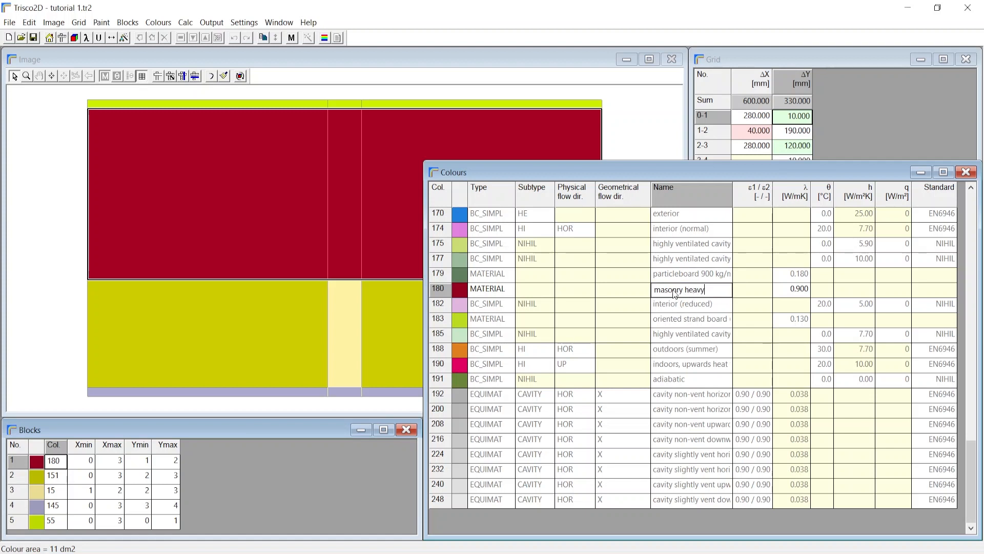
Step: Open the colour database in a separate Trisco2D instance and confirm opening it
left_click(9, 22)
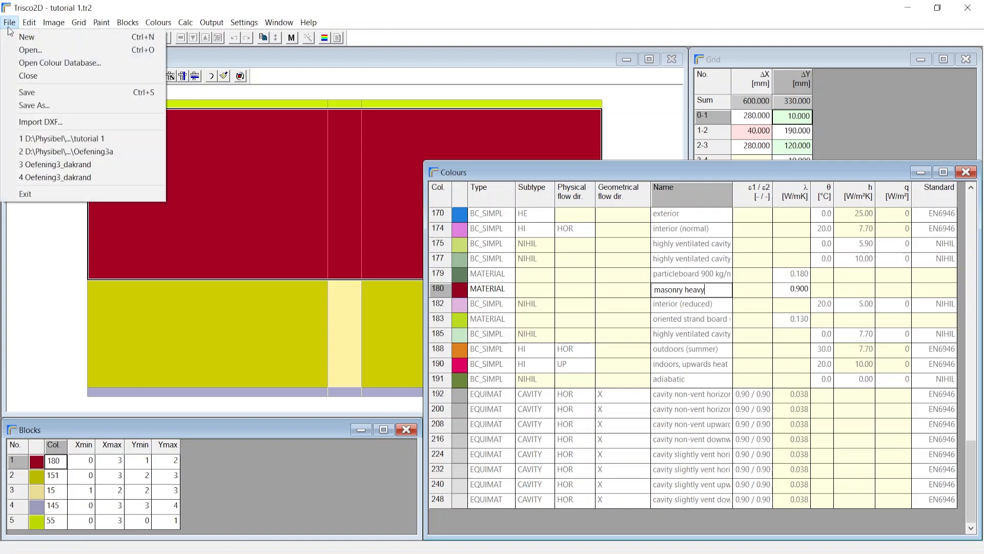
left_click(74, 66)
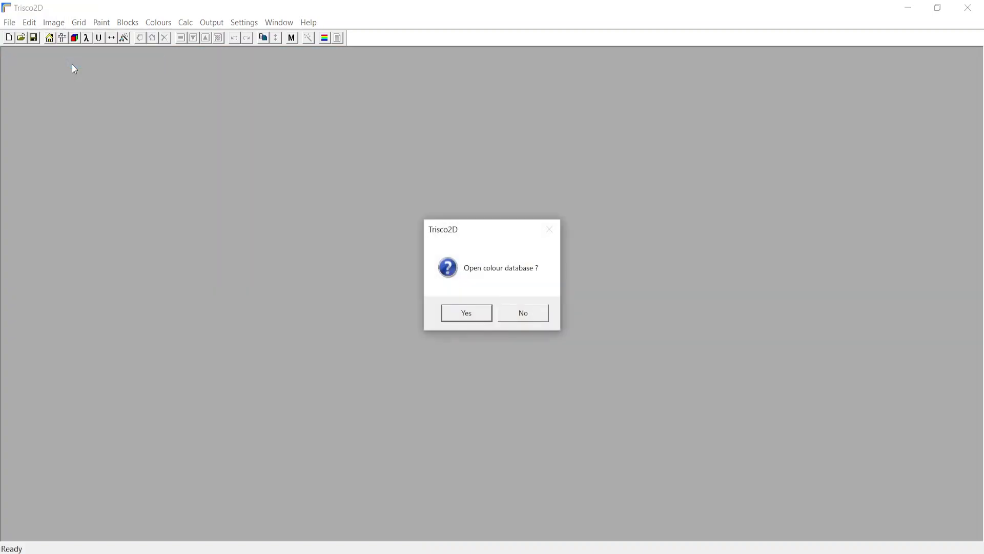
left_click(467, 314)
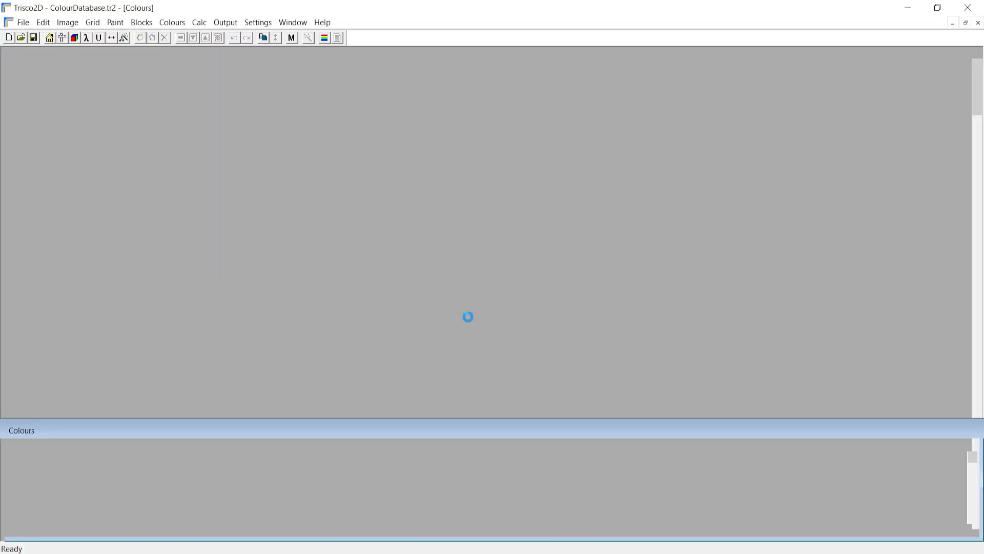
Step: Examine the named materials and their conductivities in the colour database down to clay roofing tiles, and close the database
scroll(460, 229, "down", 7)
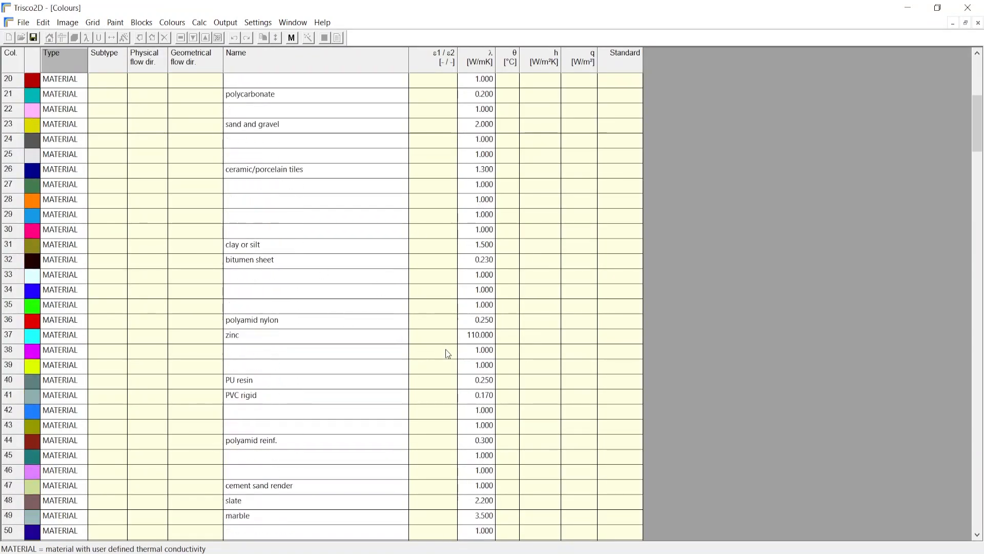
scroll(442, 343, "down", 3)
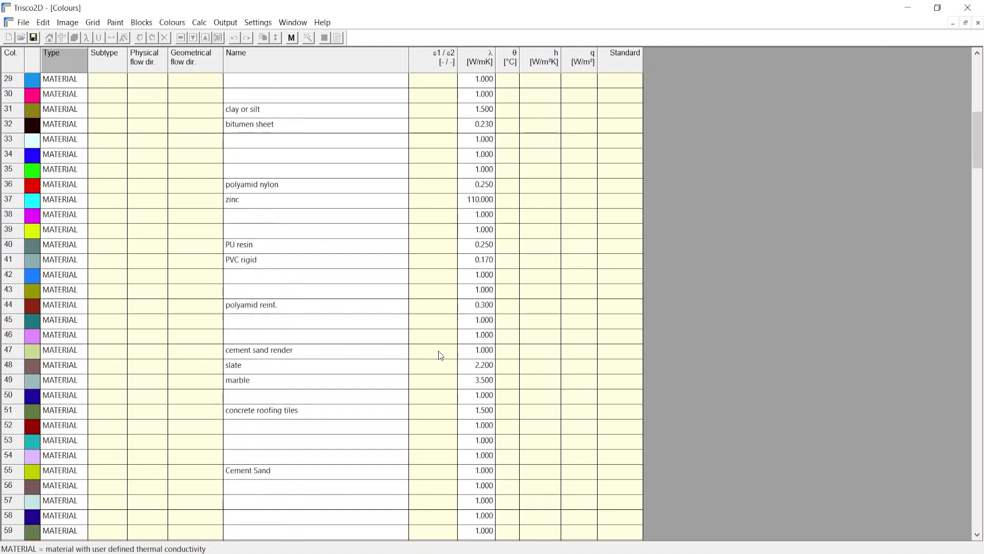
scroll(439, 352, "down", 3)
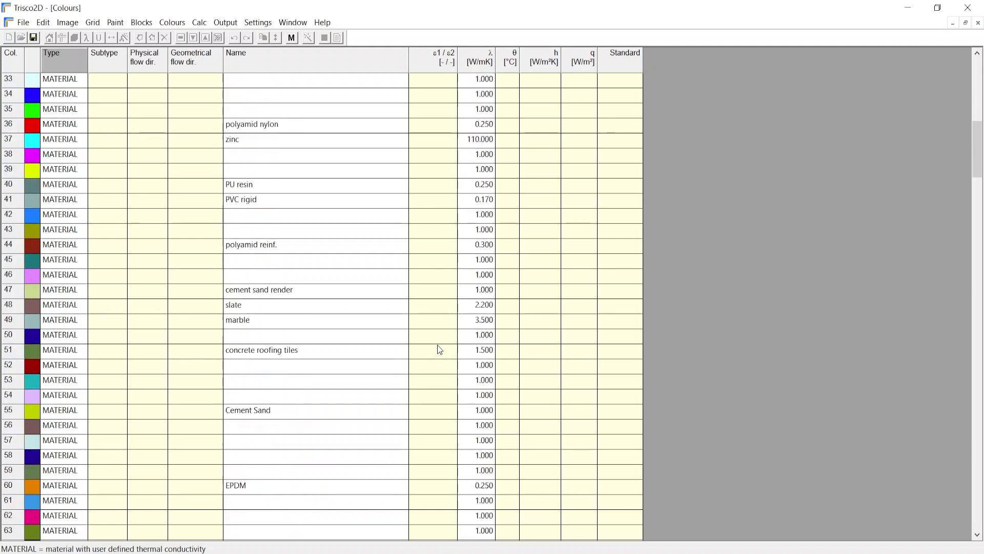
scroll(436, 349, "down", 4)
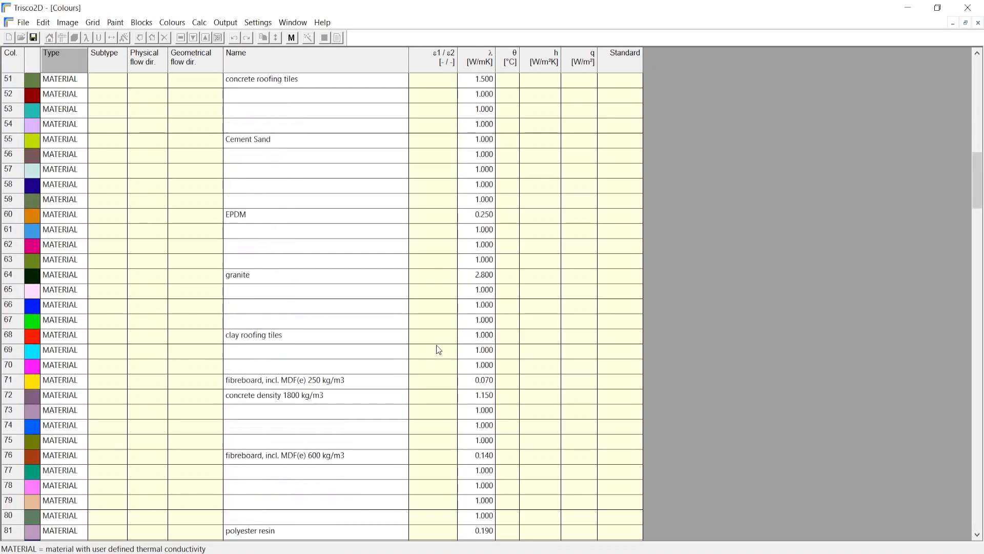
left_click(267, 337)
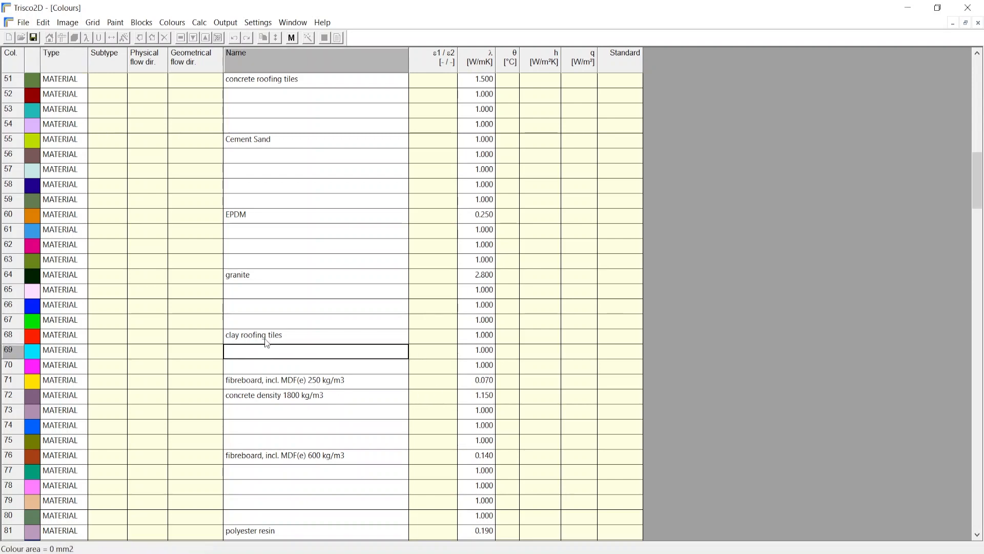
left_click(961, 11)
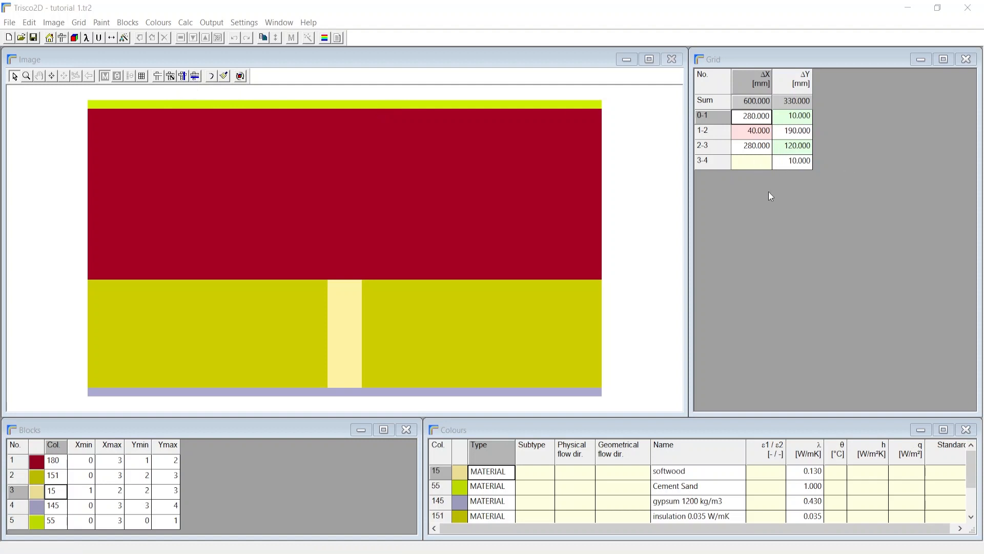
Step: Add two empty horizontal grid rows outside the wall, about 12 mm above the Cement Sand layer and about 11 mm below the gypsum layer
left_click(195, 76)
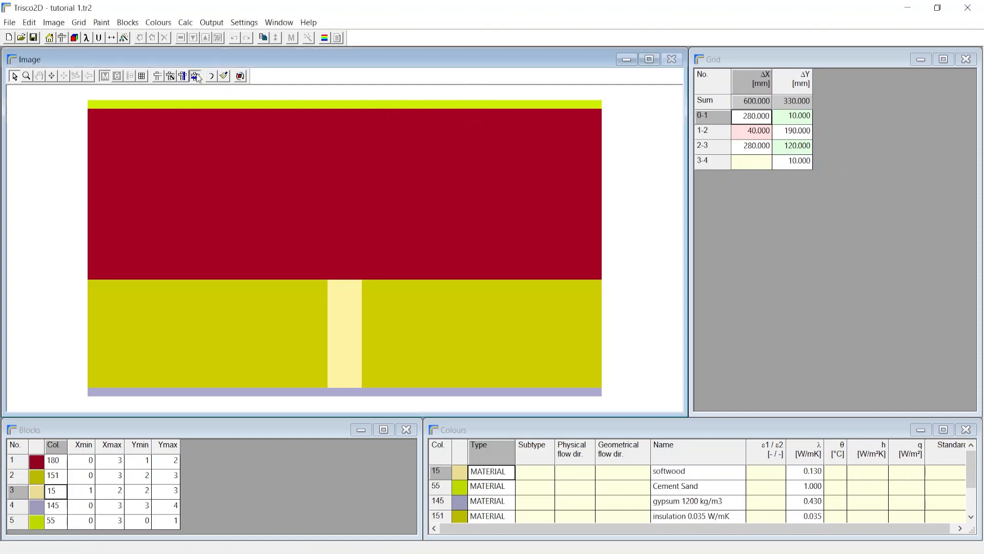
left_click(210, 89)
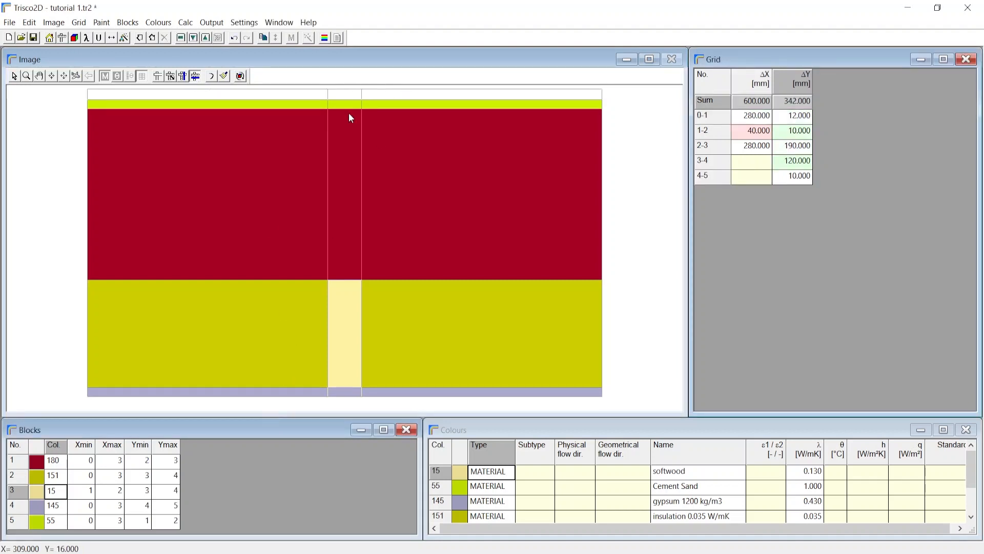
left_click(314, 407)
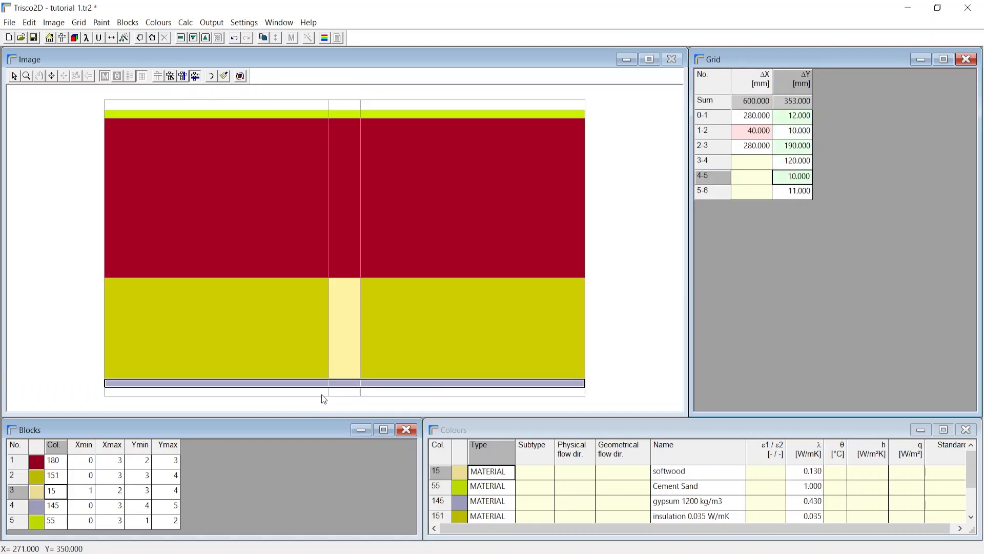
Step: List the defined colours and enlarge the Colours window to show the BC_SIMPL boundary condition entries
left_click(158, 22)
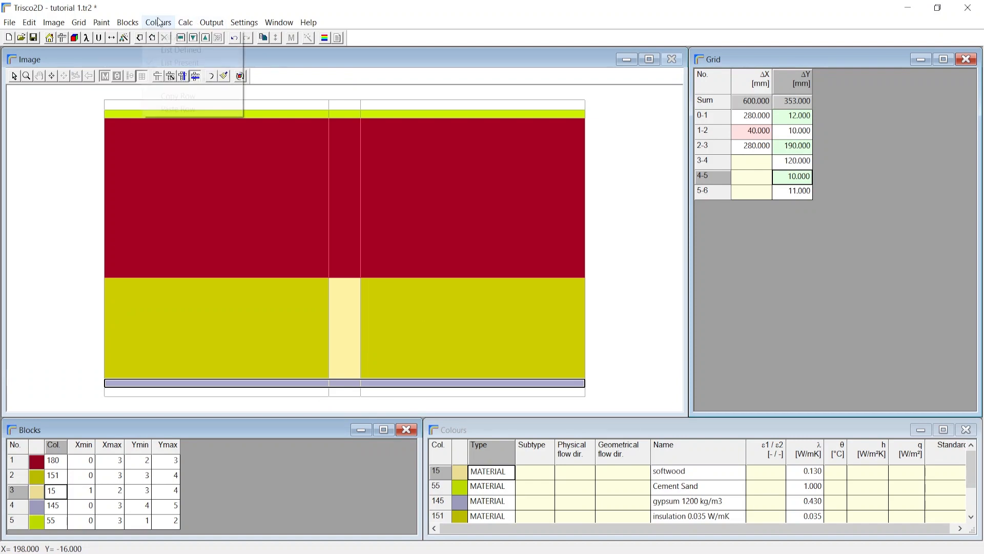
left_click(185, 49)
scroll(539, 508, "down", 1)
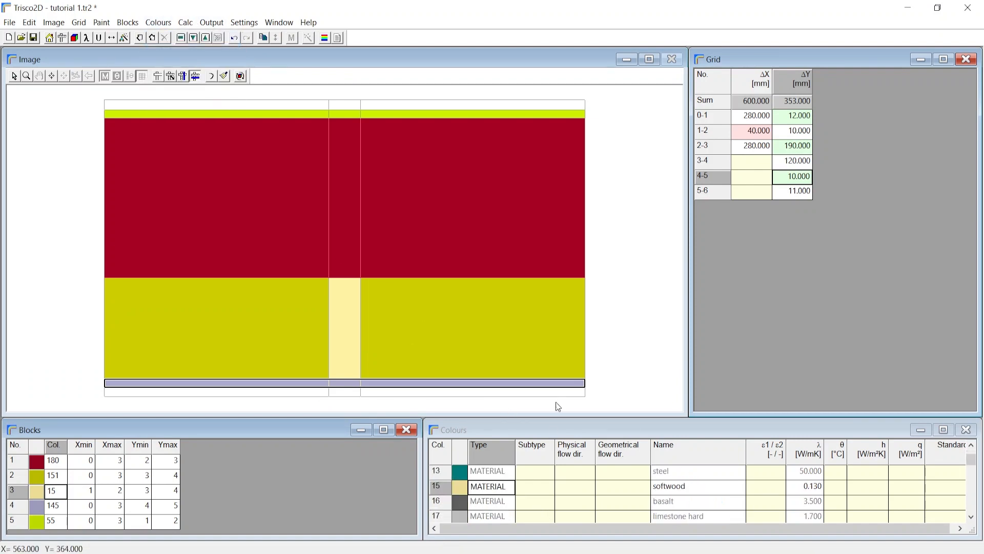
left_click_drag(552, 416, 556, 251)
scroll(584, 382, "down", 10)
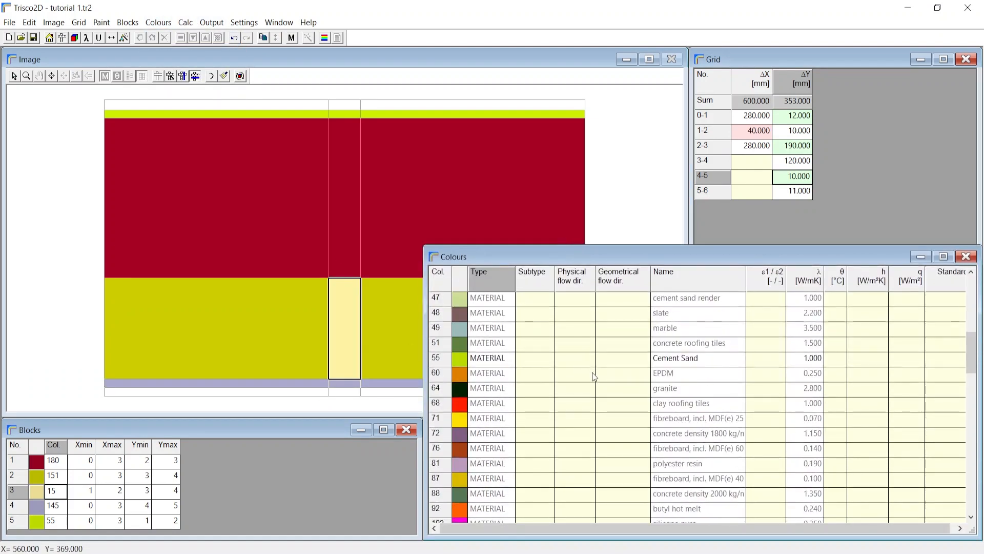
scroll(588, 389, "down", 10)
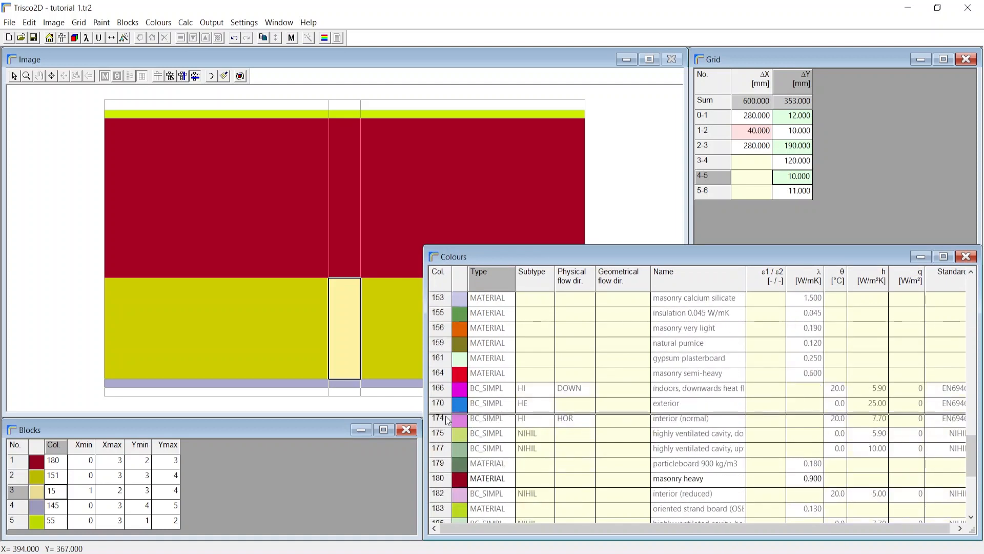
Step: Fill the empty row below the gypsum layer with the interior (normal) boundary condition, colour 174
left_click(485, 421)
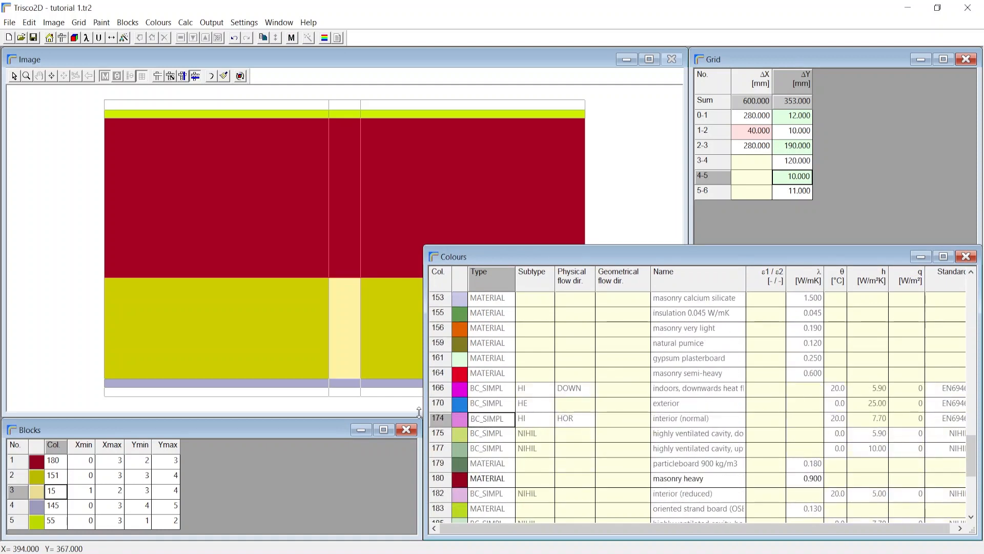
left_click(226, 77)
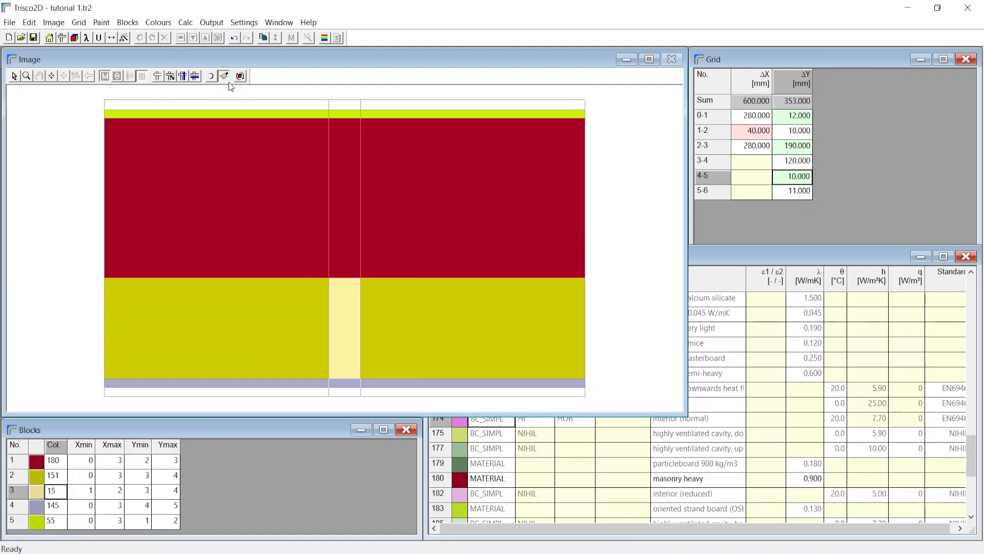
left_click(263, 391)
Step: Fill the empty row above the Cement Sand layer with the exterior boundary condition, colour 170, and shrink the Colours window back
scroll(485, 477, "up", 1)
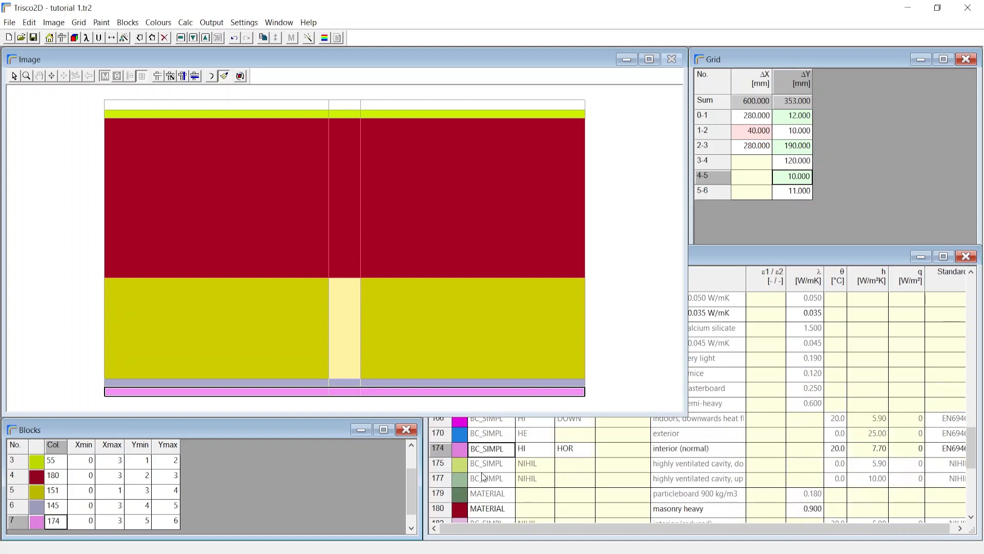
scroll(484, 477, "up", 1)
left_click(488, 464)
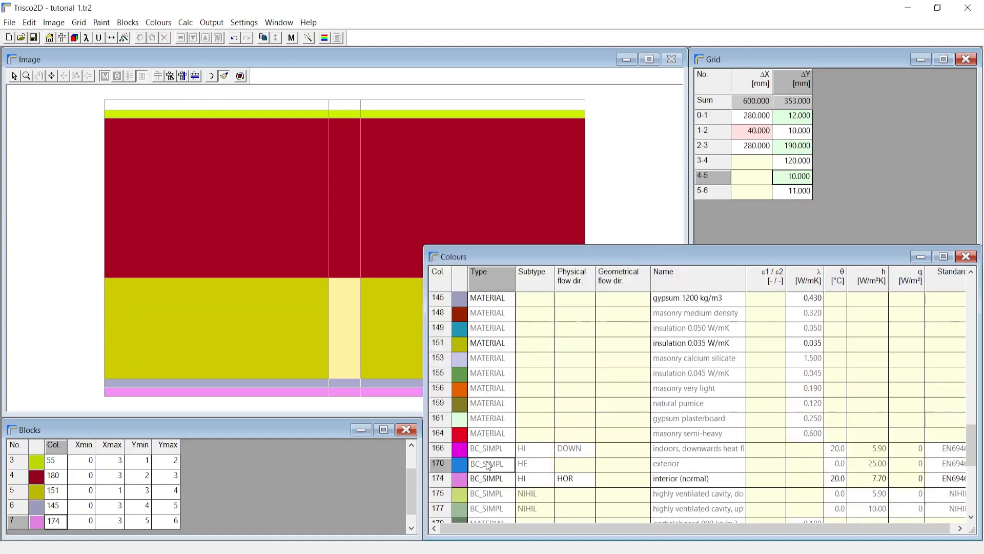
left_click(224, 77)
left_click(224, 104)
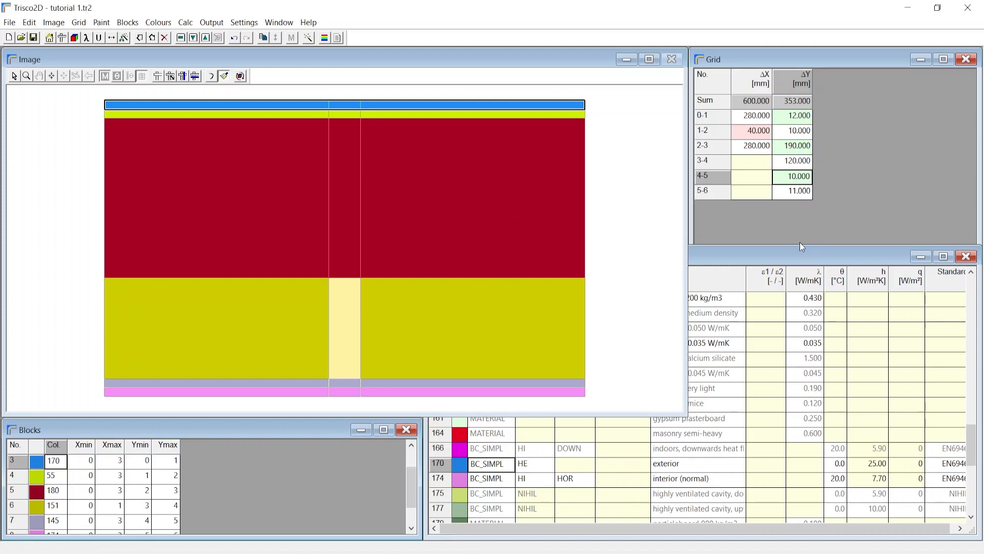
left_click_drag(800, 244, 752, 418)
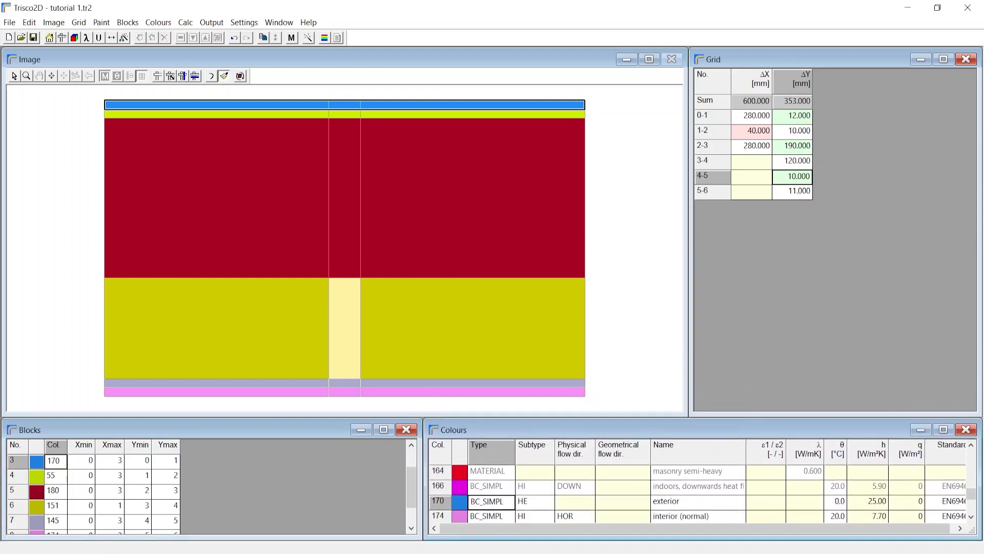